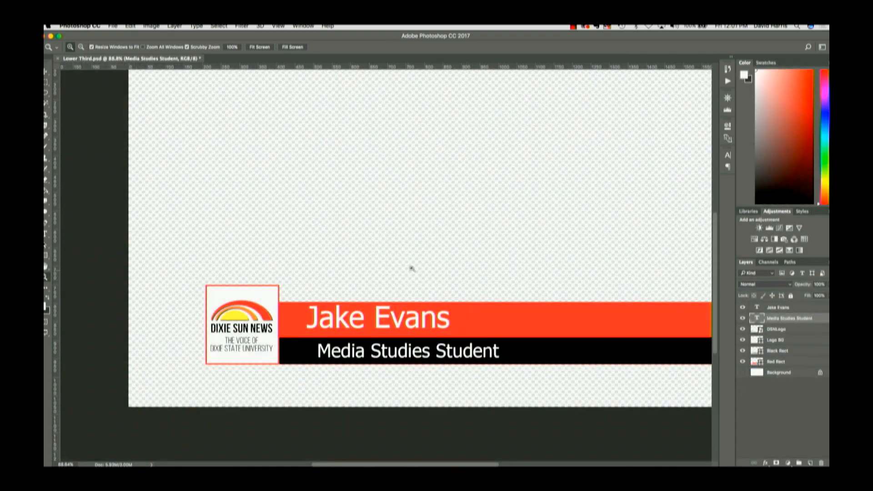
Create a new HDTV 1080p (1920 × 1080) document named 'Lower Third'.
{"action": "left_click_drag", "start_coordinate": [412, 267], "coordinate": [346, 258]}
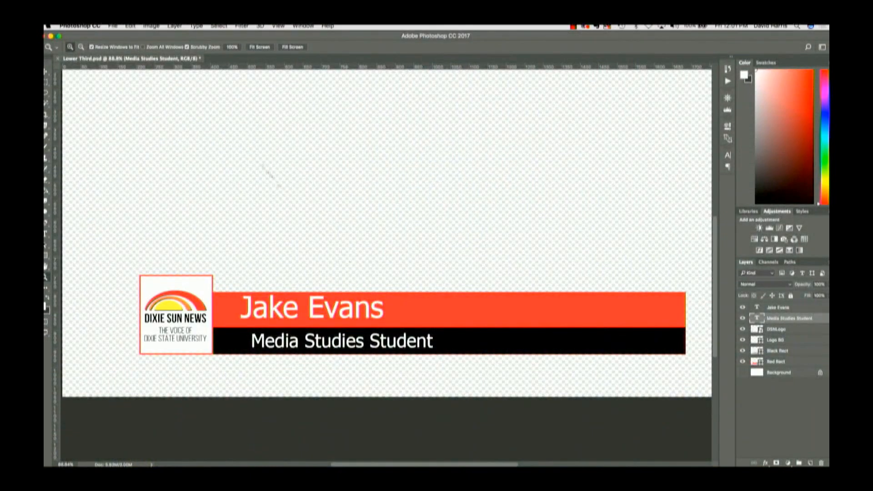
{"action": "left_click", "coordinate": [114, 26]}
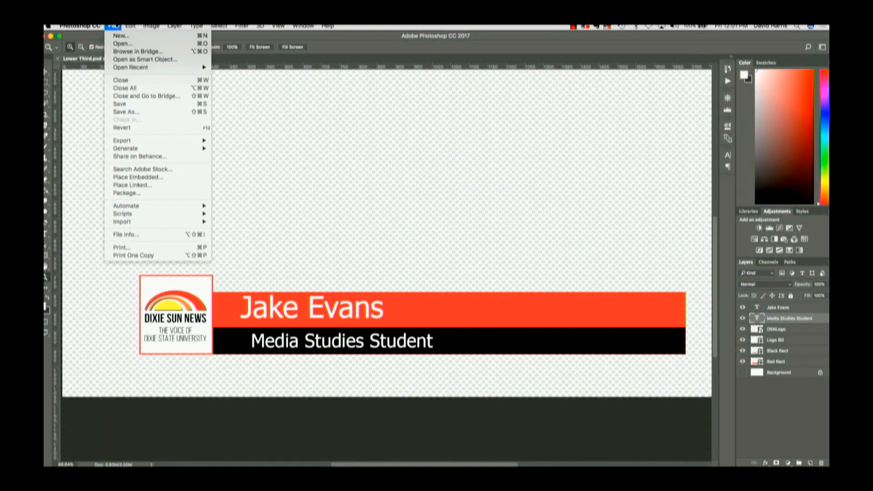
{"action": "left_click", "coordinate": [118, 37]}
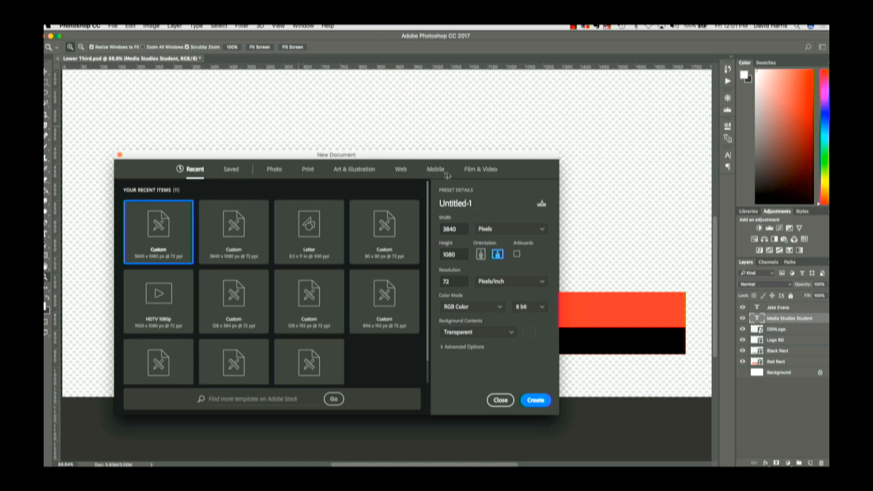
{"action": "left_click", "coordinate": [482, 171]}
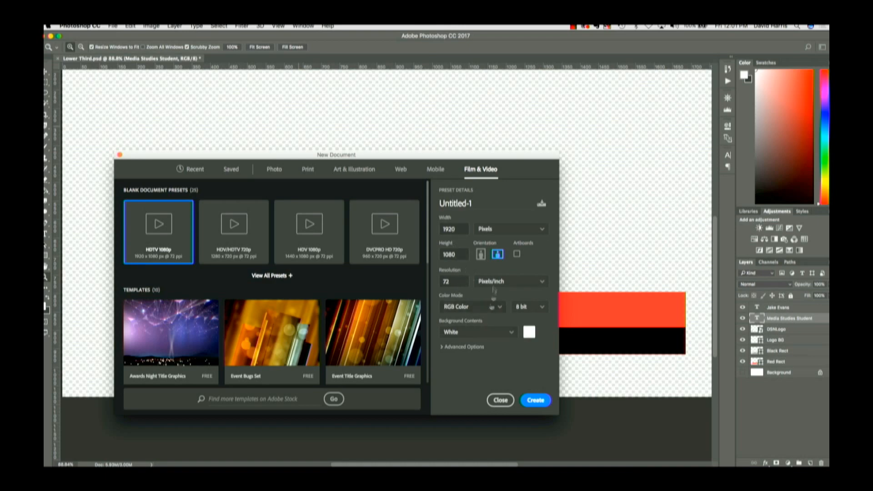
{"action": "left_click", "coordinate": [478, 206]}
{"action": "type", "text": "Lower Thr"}
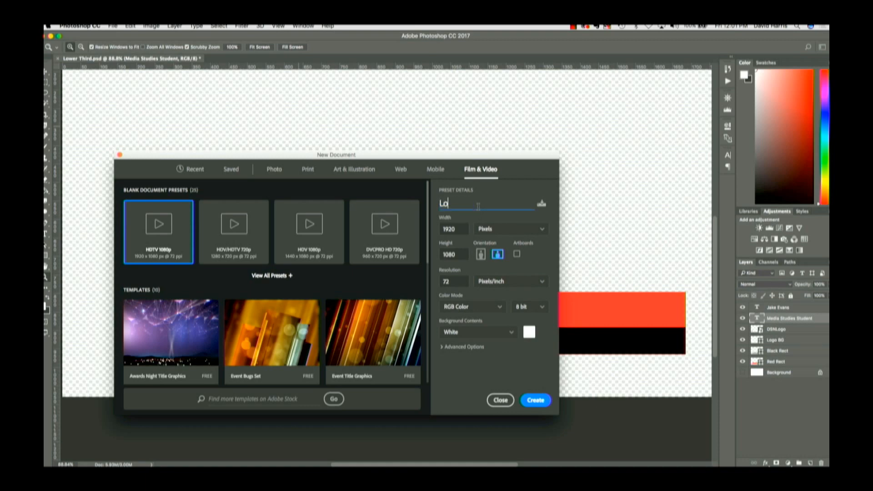
{"action": "key", "text": "BackSpace"}
{"action": "type", "text": "ird"}
{"action": "left_click", "coordinate": [533, 400]}
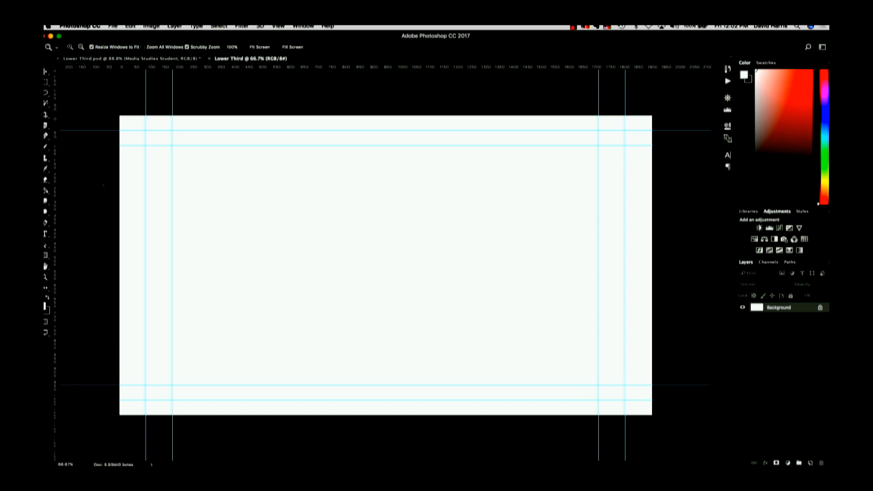
Choose the Rectangle Tool from the shape tools flyout.
{"action": "left_click", "coordinate": [45, 257]}
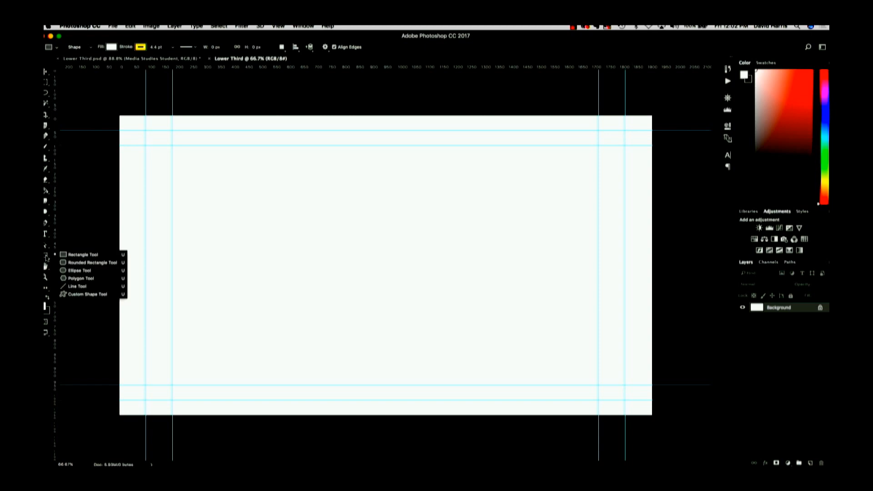
{"action": "left_click", "coordinate": [70, 256]}
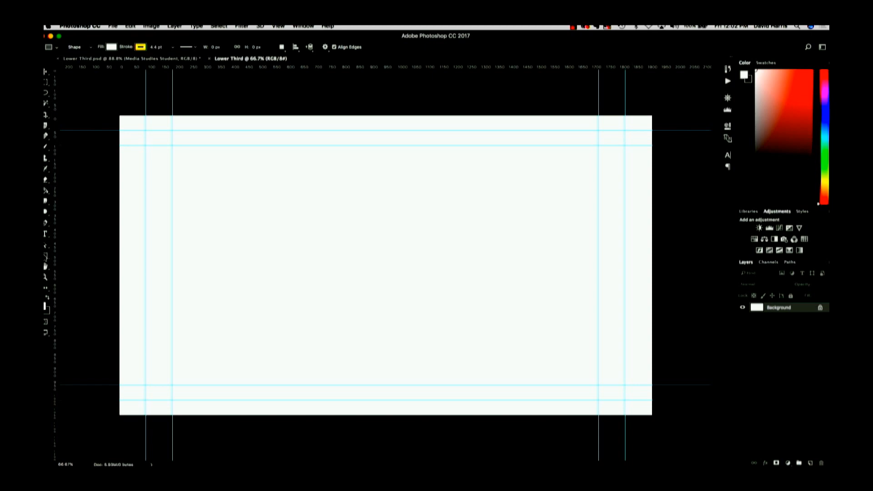
{"action": "left_click", "coordinate": [46, 257]}
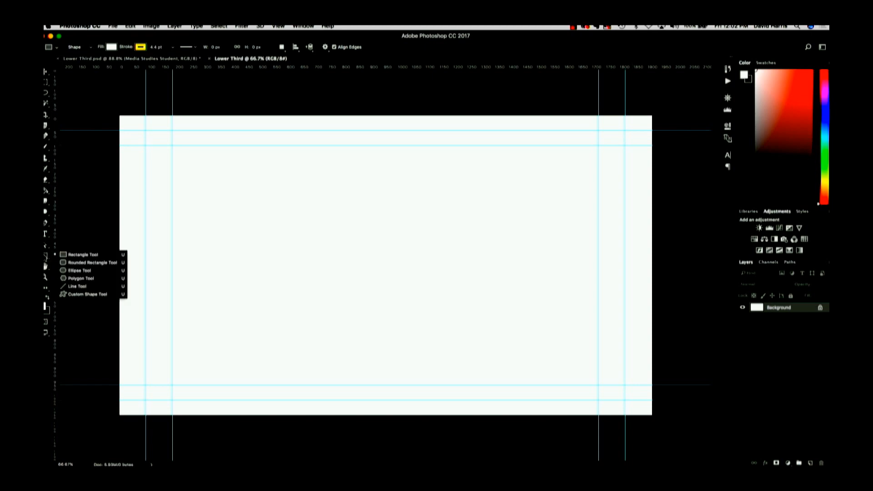
{"action": "left_click", "coordinate": [75, 257]}
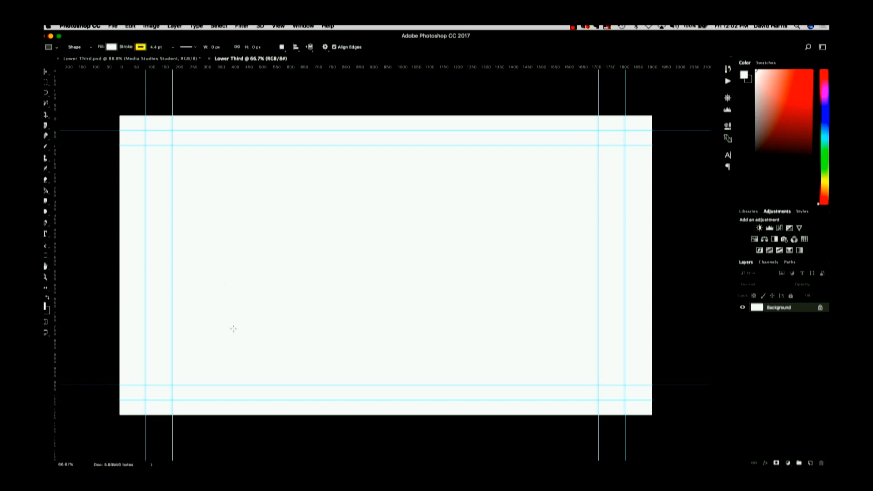
Drag out a wide 1582 × 97 px bar across the lower part of the canvas.
{"action": "left_click_drag", "start_coordinate": [243, 334], "coordinate": [623, 359]}
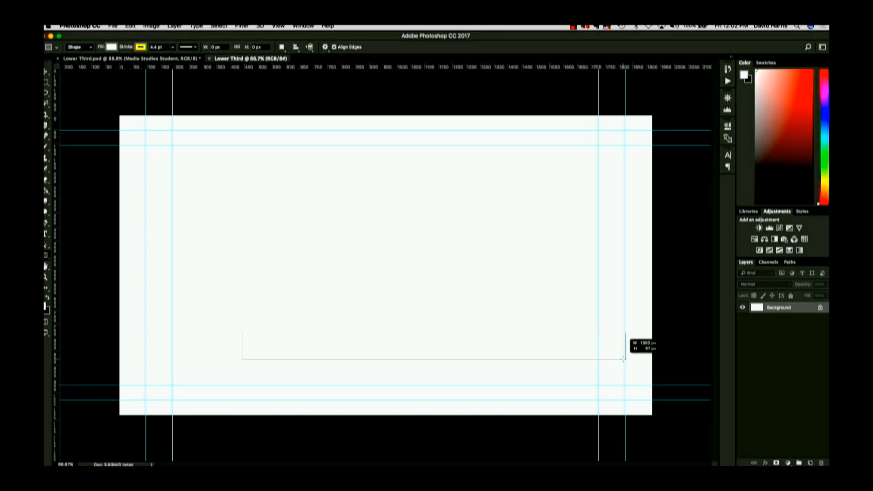
{"action": "left_click_drag", "start_coordinate": [623, 359], "coordinate": [624, 360]}
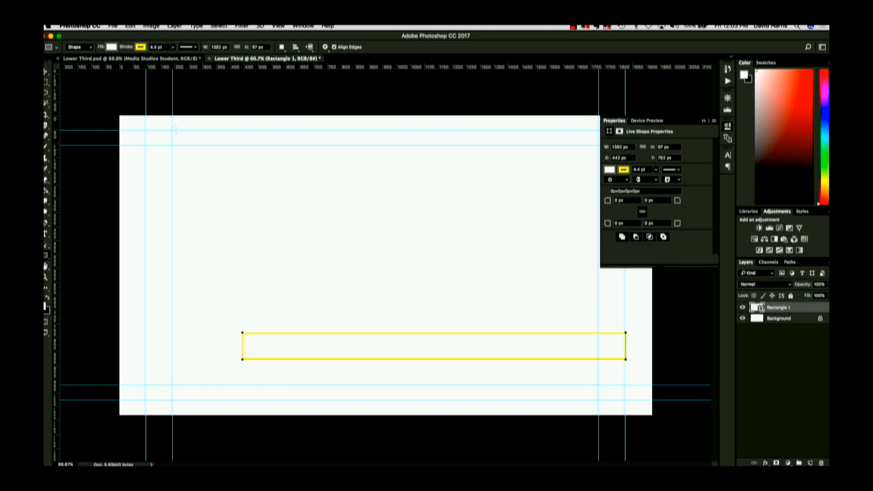
Remove the bar's stroke and give it a solid red ba1c21 fill.
{"action": "left_click", "coordinate": [141, 47]}
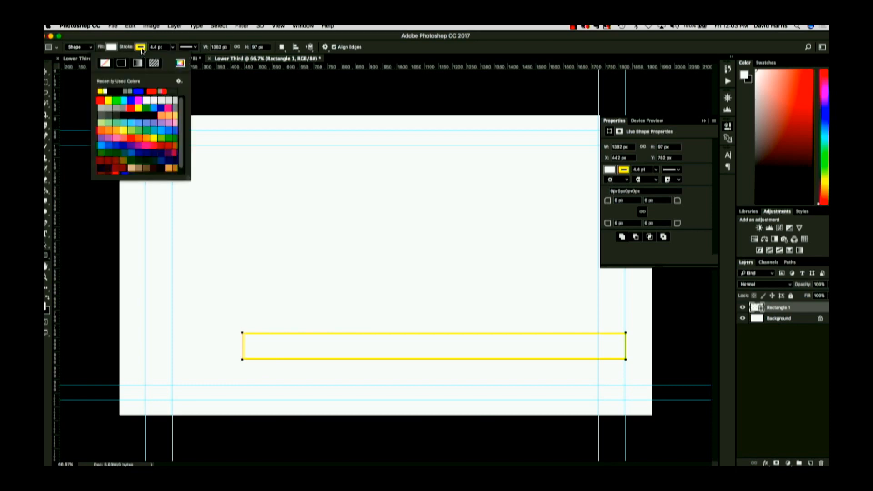
{"action": "left_click", "coordinate": [105, 63]}
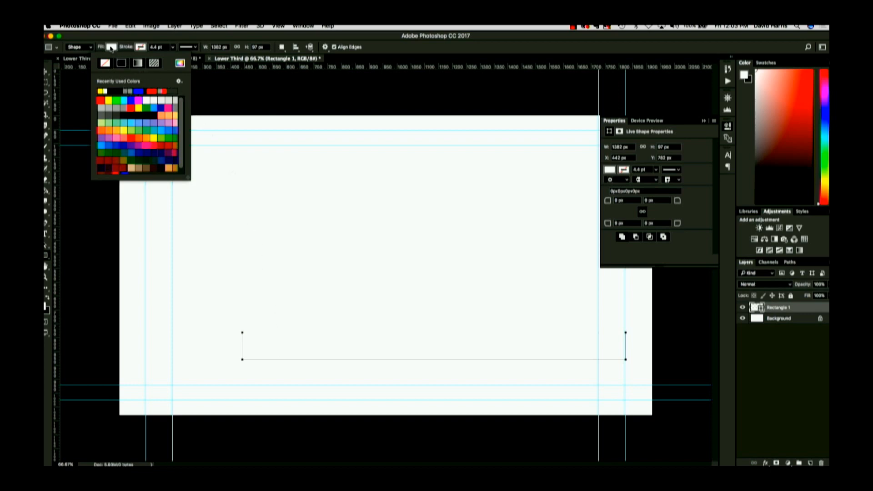
{"action": "left_click", "coordinate": [111, 48]}
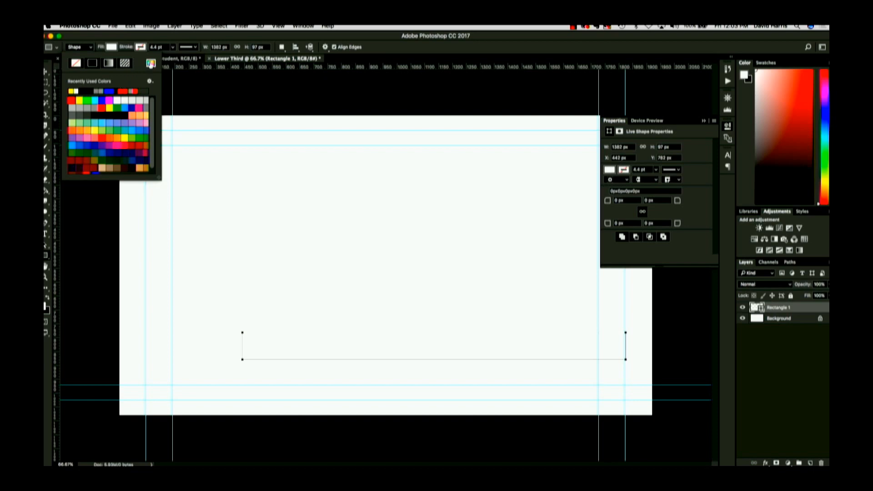
{"action": "left_click", "coordinate": [151, 63]}
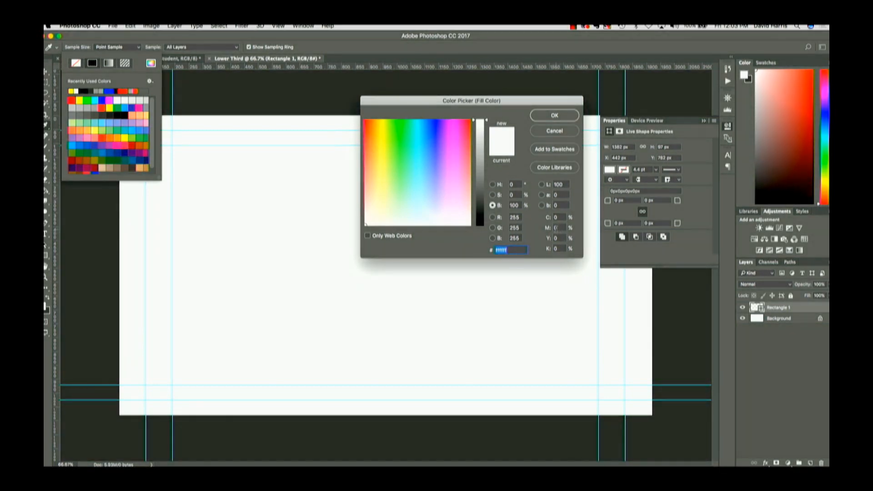
{"action": "type", "text": "b"}
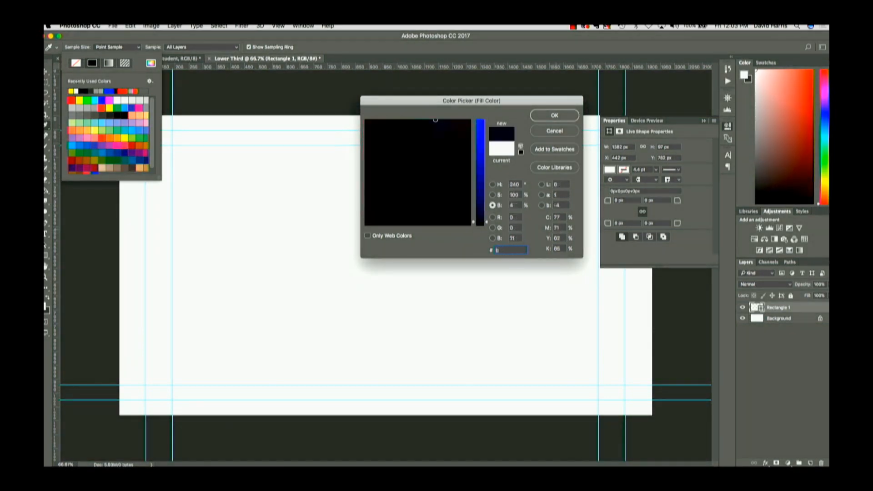
{"action": "type", "text": "a1c"}
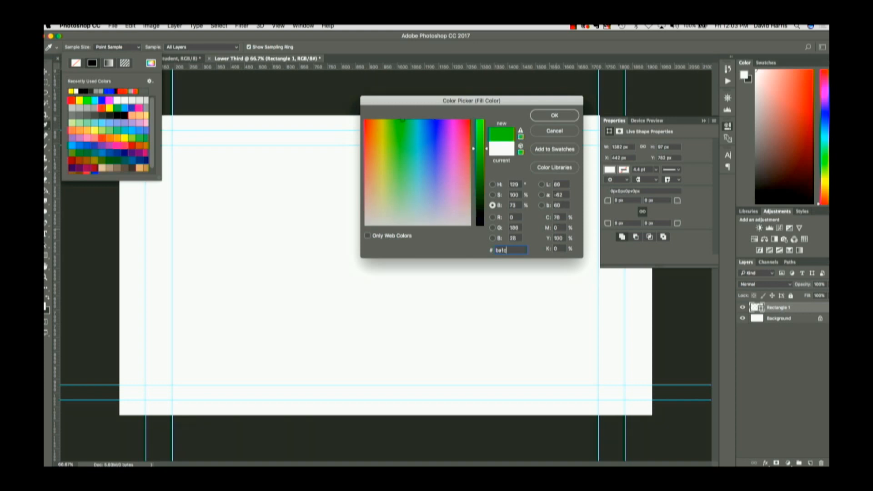
{"action": "type", "text": "21"}
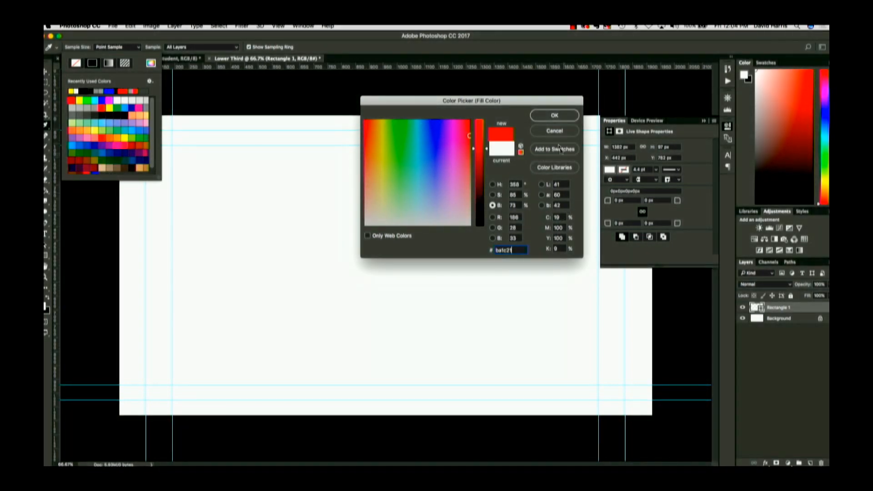
{"action": "left_click", "coordinate": [554, 115]}
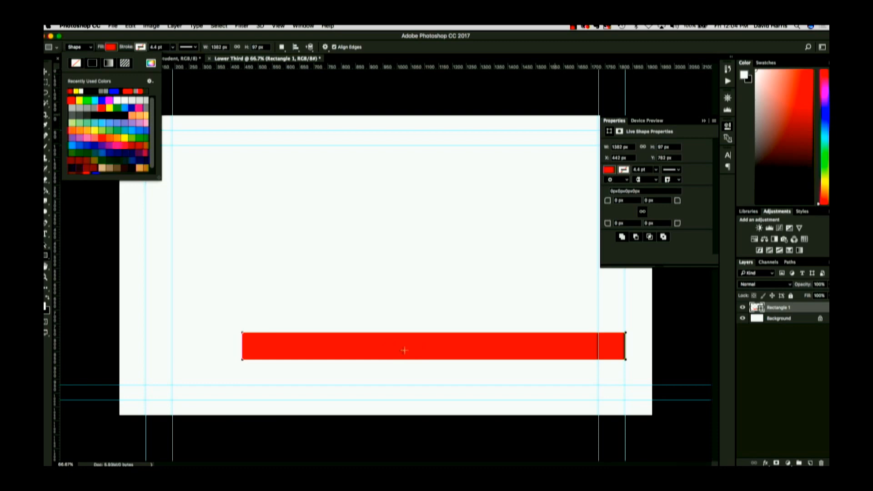
{"action": "left_click", "coordinate": [110, 48]}
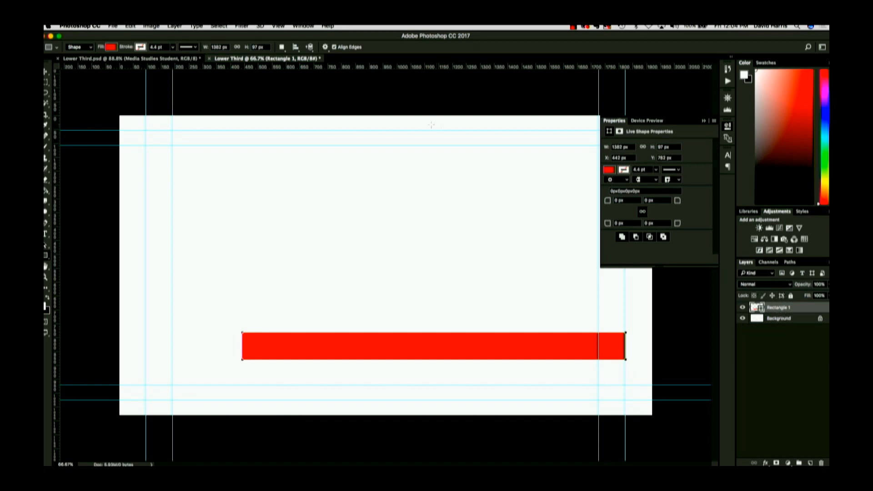
Show the Layers panel and rename the Rectangle 1 layer to 'Red Rectangle'.
{"action": "left_click", "coordinate": [303, 26]}
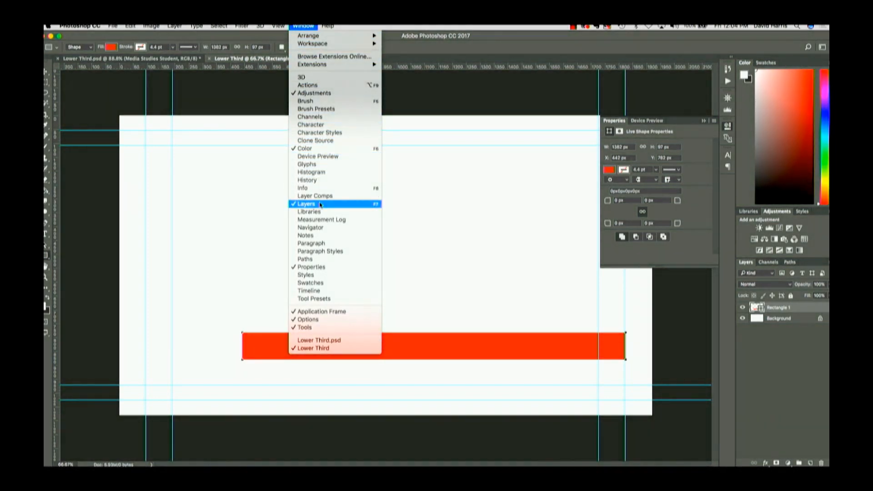
{"action": "left_click", "coordinate": [321, 205]}
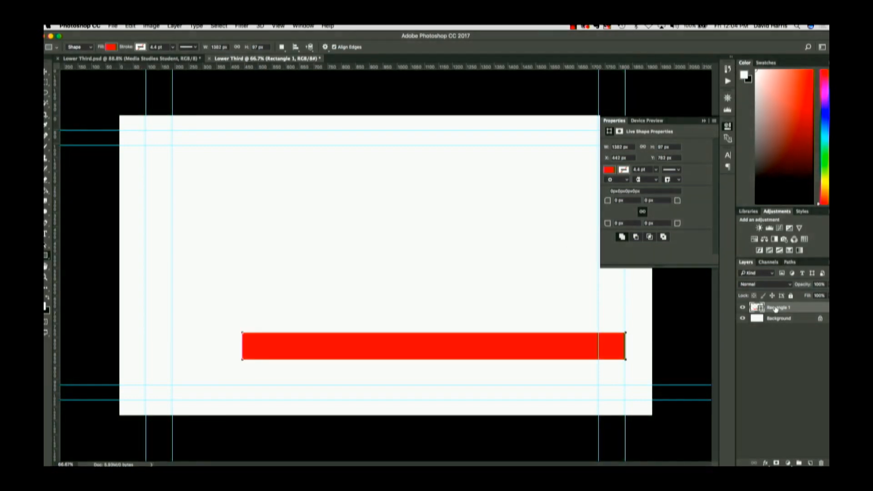
{"action": "double_click", "coordinate": [778, 308]}
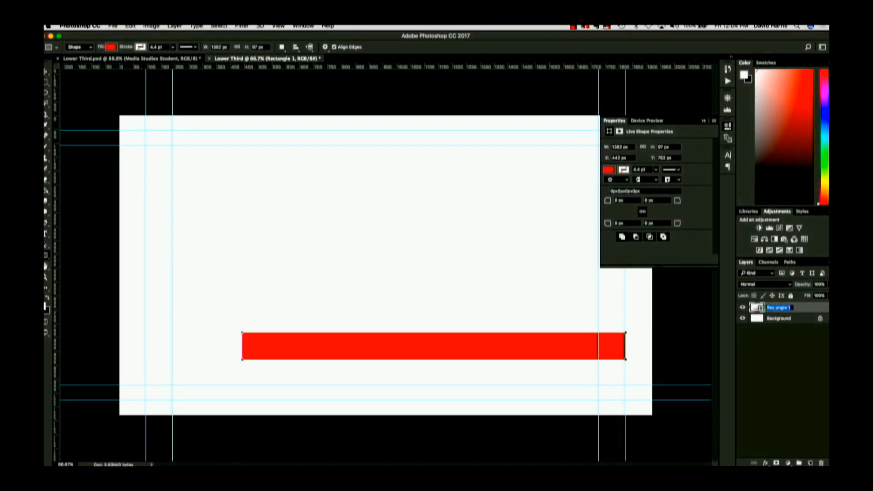
{"action": "type", "text": "Red Rectangle"}
{"action": "key", "text": "Return"}
Compare with the finished Lower Third.psd example, return to the new document, and pick the Move Tool.
{"action": "left_click", "coordinate": [164, 59]}
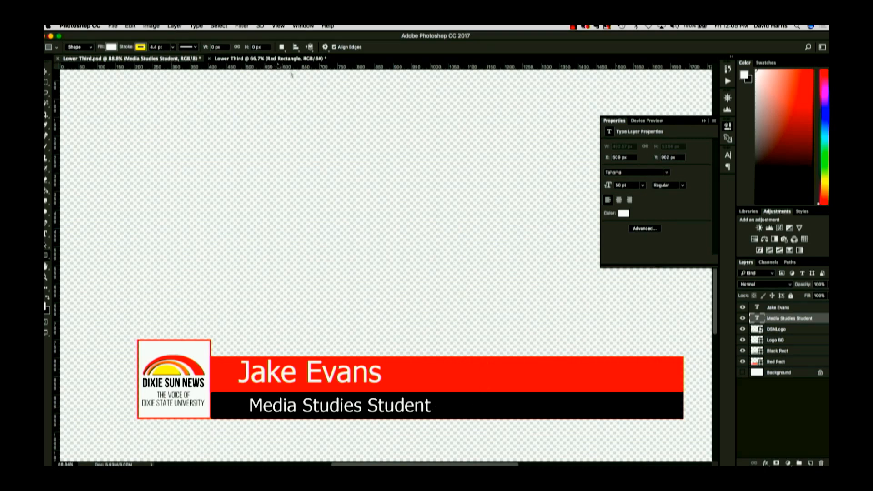
{"action": "left_click", "coordinate": [278, 59]}
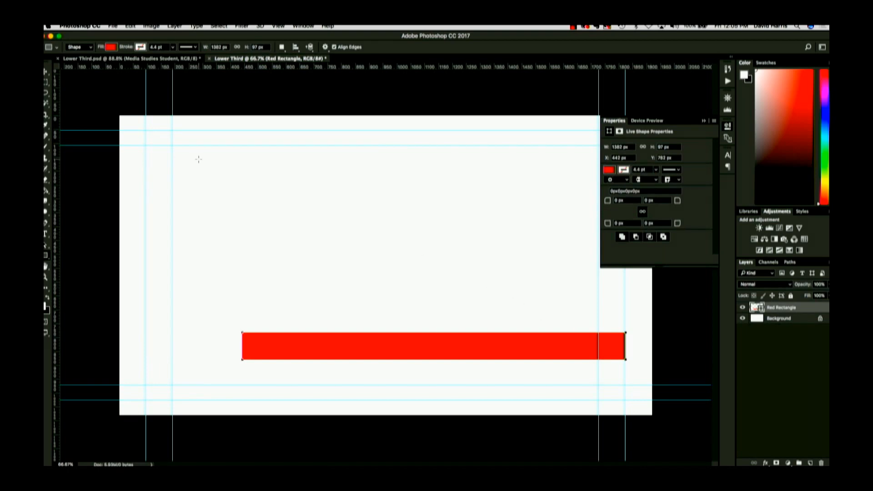
{"action": "left_click", "coordinate": [46, 71]}
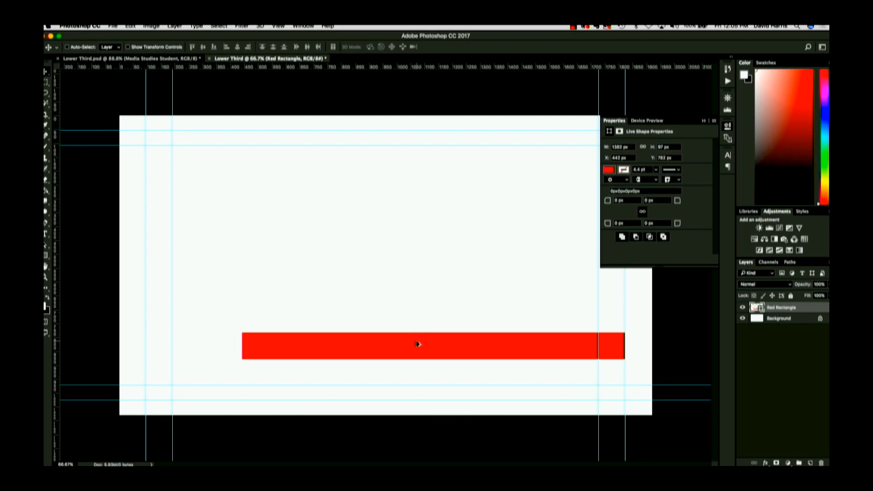
Duplicate the red bar slightly lower, compare both layers' visibility, and leave both shown.
{"action": "left_click_drag", "start_coordinate": [418, 345], "coordinate": [417, 363]}
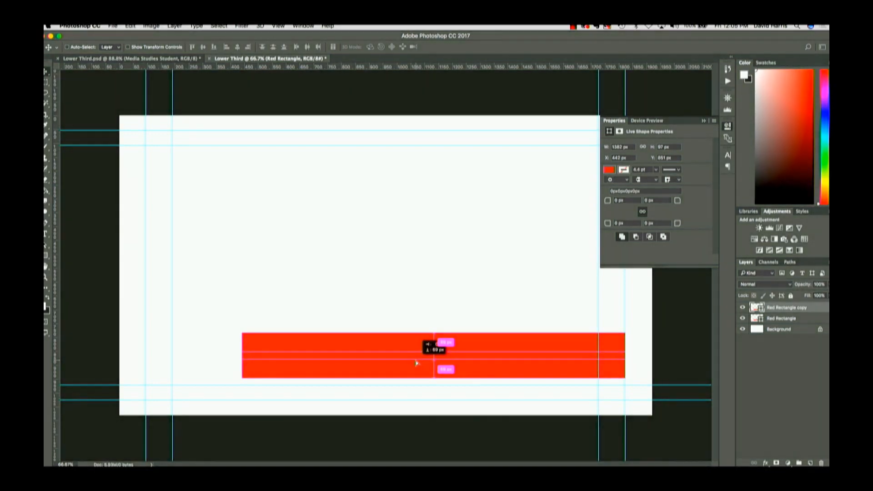
{"action": "left_click_drag", "start_coordinate": [416, 362], "coordinate": [417, 363]}
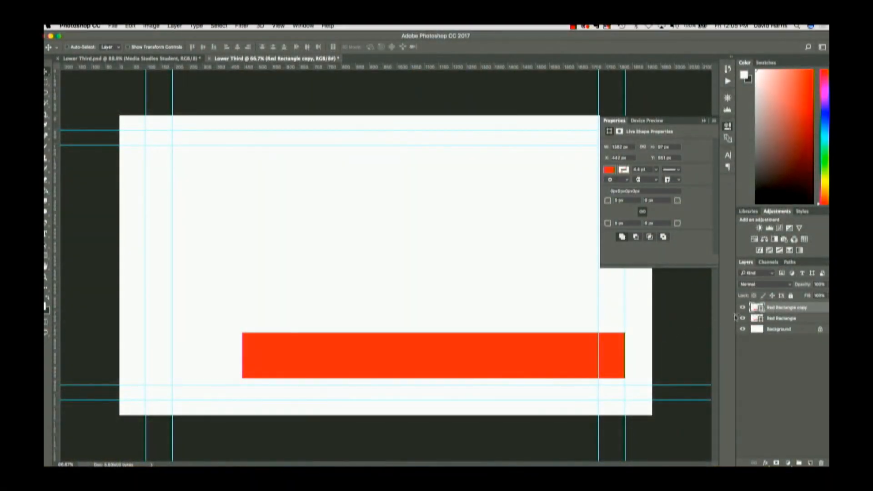
{"action": "left_click", "coordinate": [743, 308]}
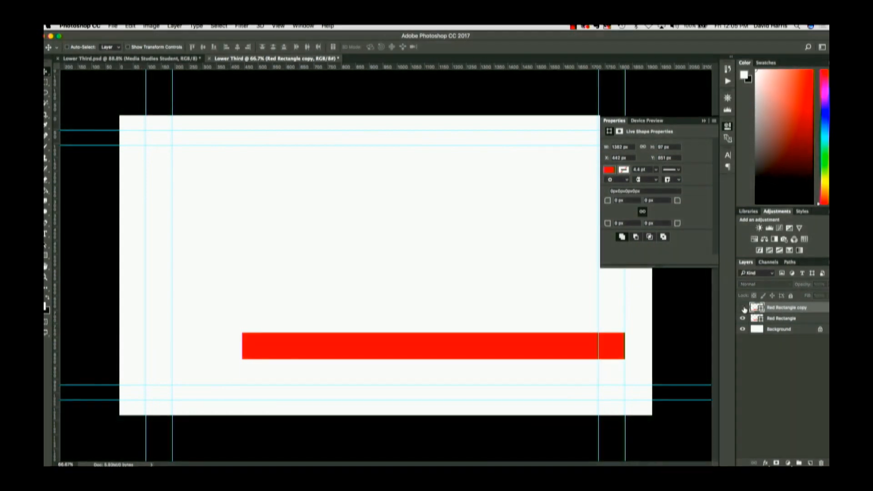
{"action": "left_click", "coordinate": [744, 320]}
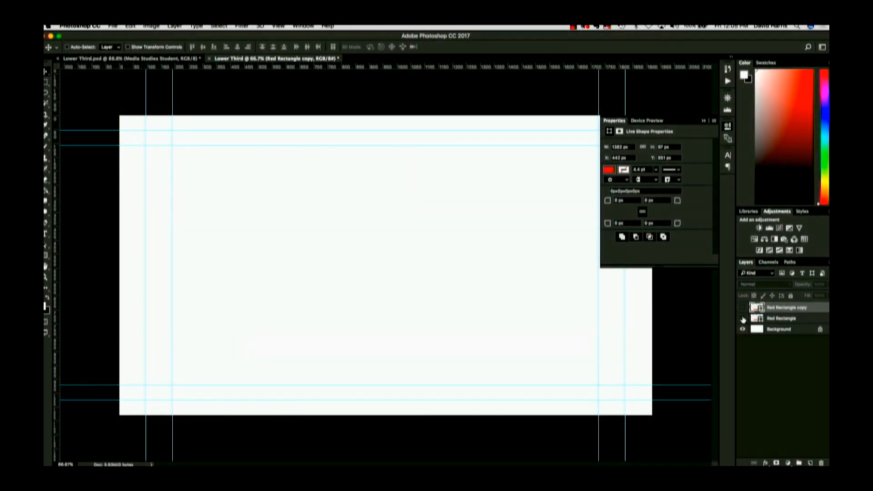
{"action": "left_click", "coordinate": [744, 309]}
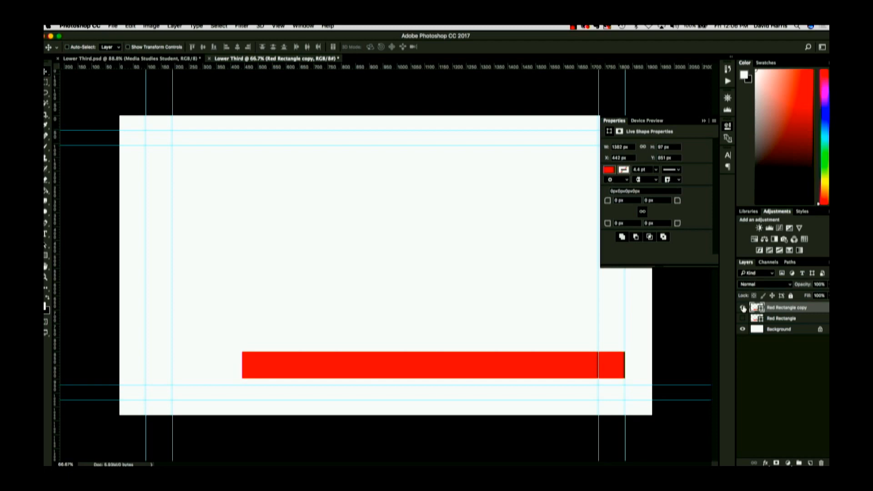
{"action": "left_click", "coordinate": [743, 308]}
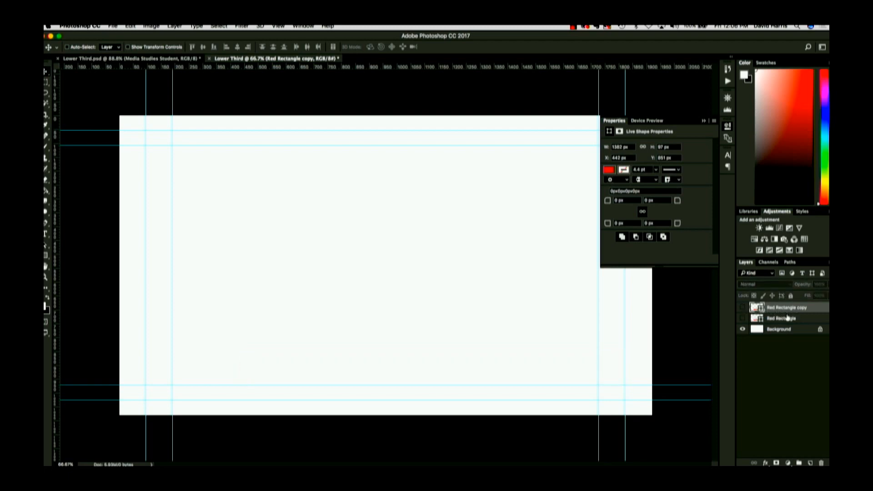
{"action": "left_click", "coordinate": [744, 319]}
{"action": "left_click", "coordinate": [743, 308]}
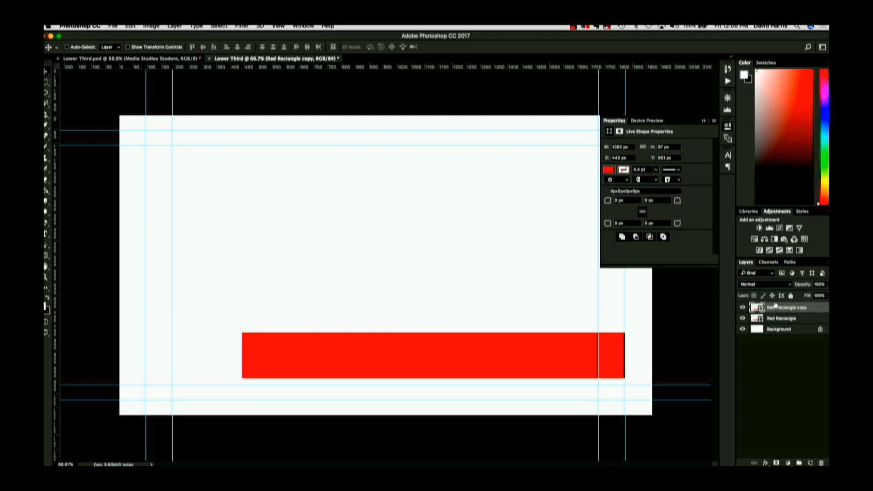
Toggle the Properties panel and look in the Window menu for shape properties.
{"action": "left_click", "coordinate": [728, 128]}
{"action": "left_click", "coordinate": [728, 128]}
{"action": "left_click", "coordinate": [303, 25]}
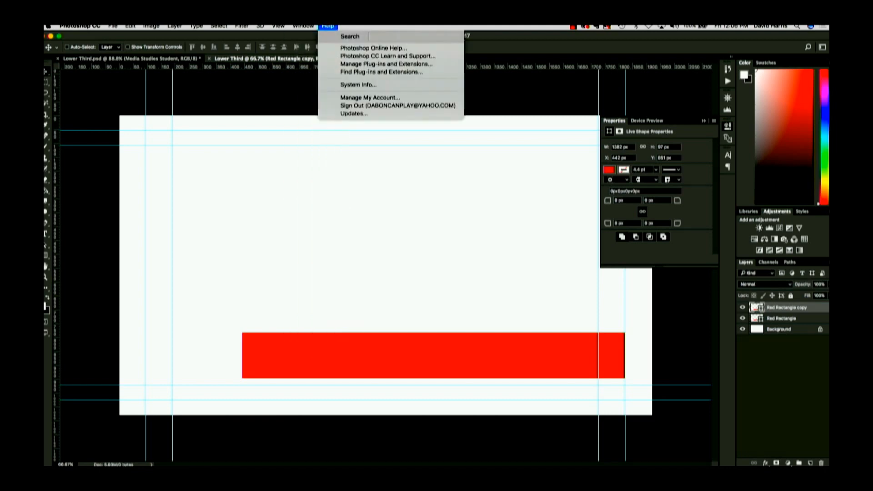
Fill the Red Rectangle copy with black from the Properties panel swatches.
{"action": "left_click", "coordinate": [303, 27]}
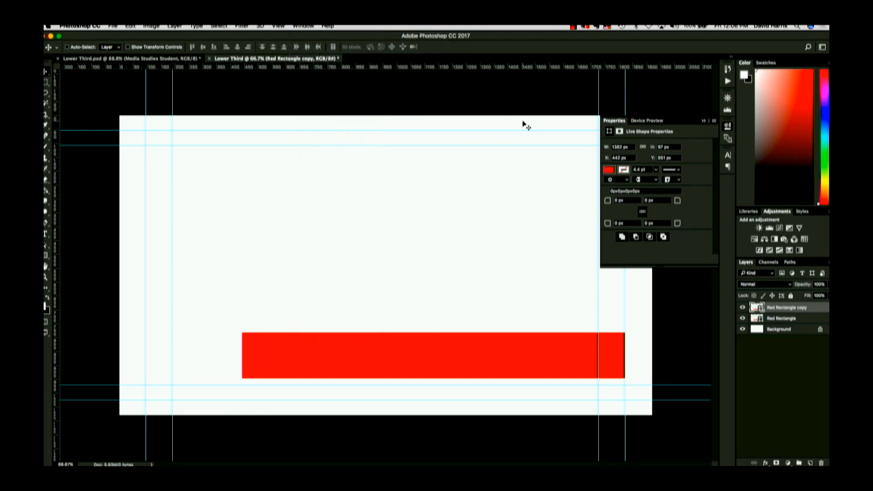
{"action": "left_click", "coordinate": [610, 170]}
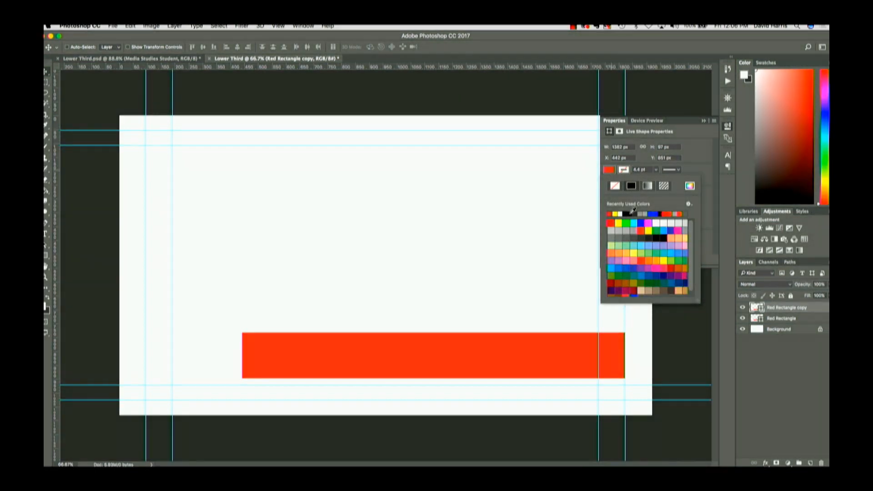
{"action": "left_click", "coordinate": [630, 213]}
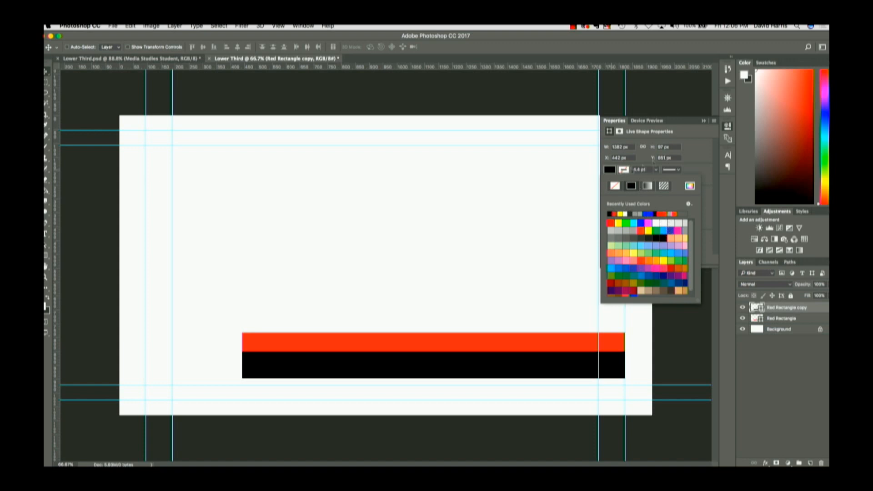
{"action": "left_click", "coordinate": [729, 127]}
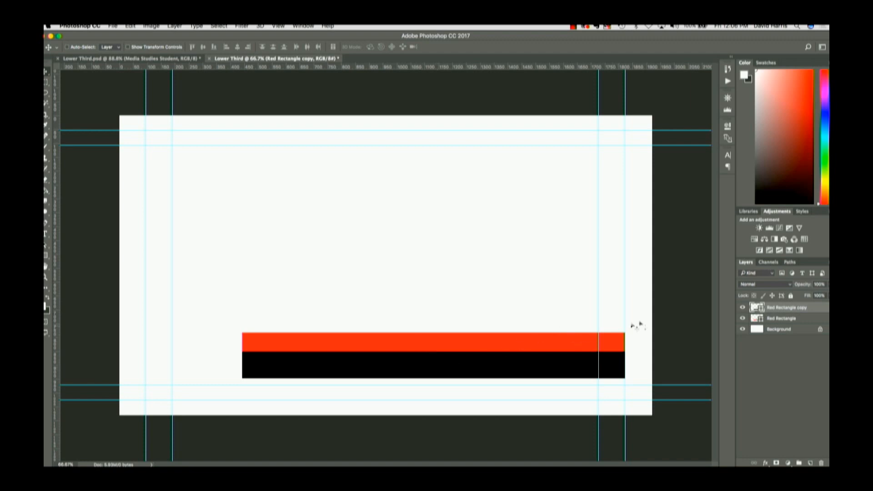
Rename the copy layer 'Black REctangle' and stack Red Rectangle above it.
{"action": "double_click", "coordinate": [787, 308]}
{"action": "type", "text": "Black REctan"}
{"action": "key", "text": "Return"}
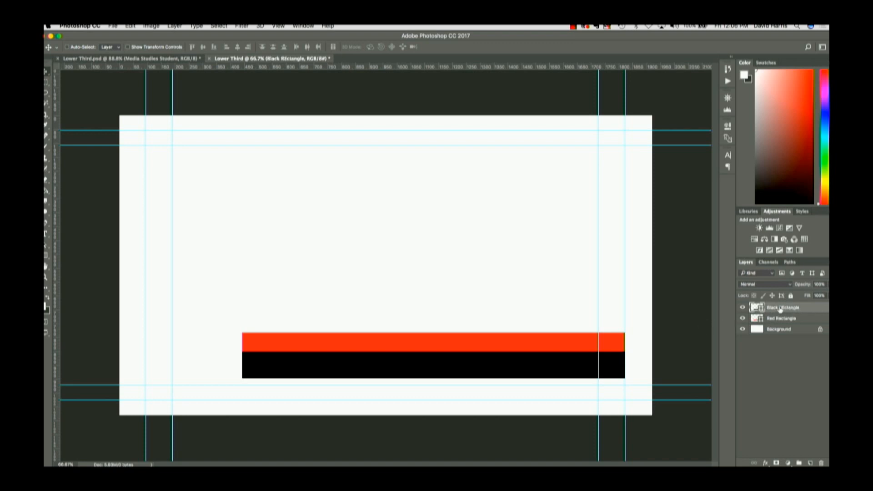
{"action": "left_click_drag", "start_coordinate": [780, 310], "coordinate": [779, 318]}
{"action": "left_click_drag", "start_coordinate": [775, 317], "coordinate": [776, 306]}
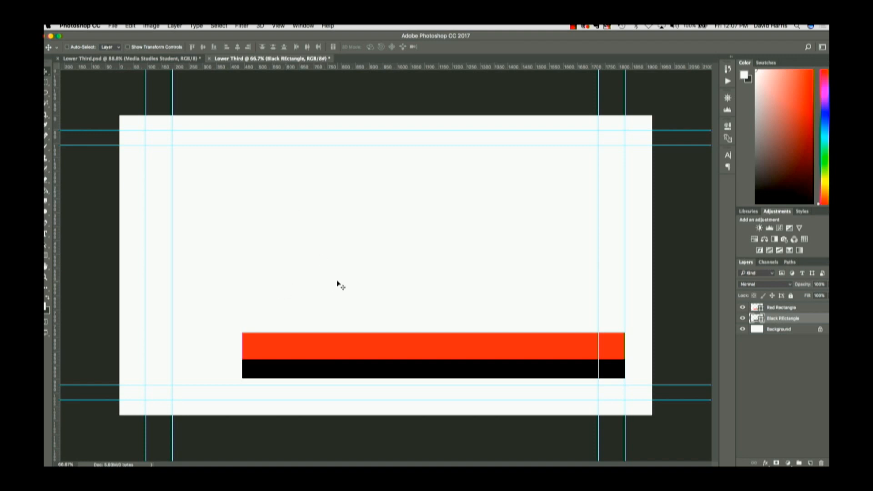
Switch to Finder and drag DSNLogo.png from the Vids folder onto the canvas.
{"action": "key", "text": "super+Tab"}
{"action": "key", "text": "super+Tab"}
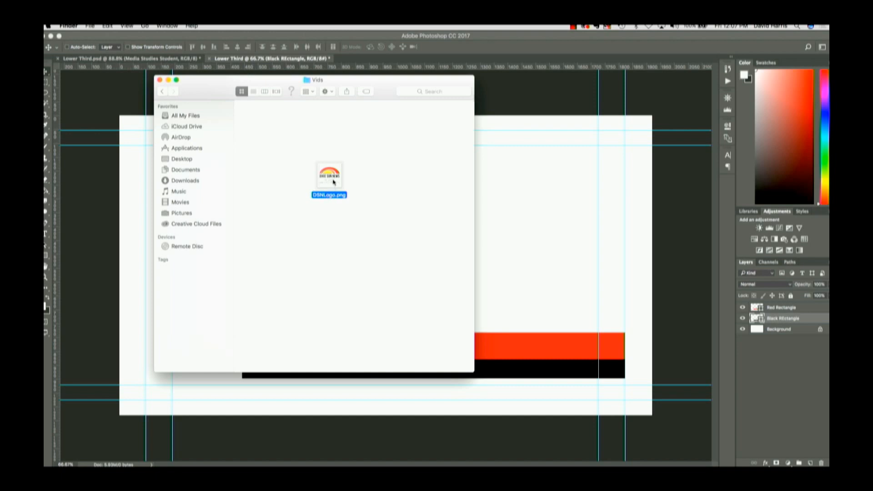
{"action": "left_click_drag", "start_coordinate": [337, 186], "coordinate": [515, 219]}
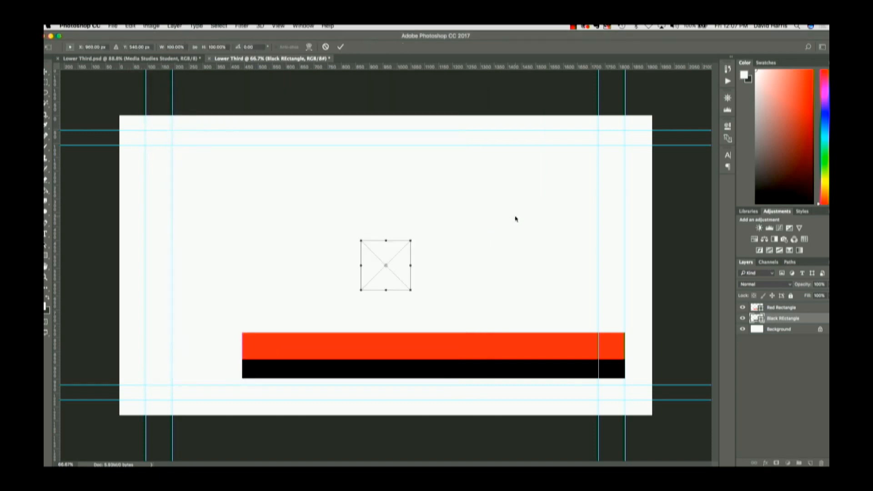
Move the placed logo flush against the bars' left end, commit it, and hide the Background layer.
{"action": "left_click_drag", "start_coordinate": [387, 255], "coordinate": [269, 303]}
{"action": "left_click_drag", "start_coordinate": [263, 309], "coordinate": [220, 341]}
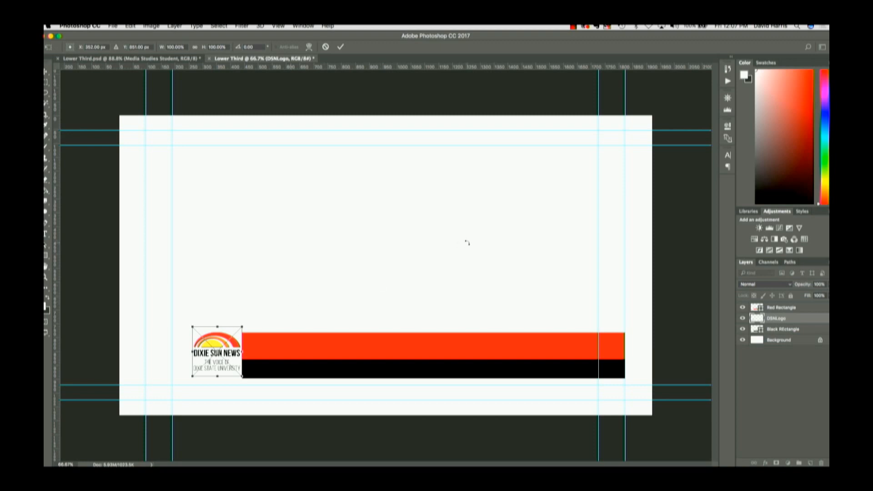
{"action": "key", "text": "Return"}
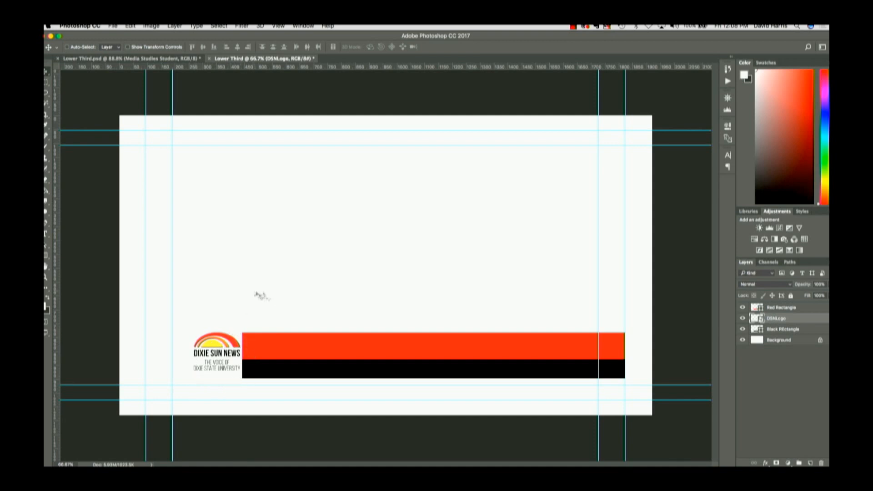
{"action": "left_click", "coordinate": [743, 340]}
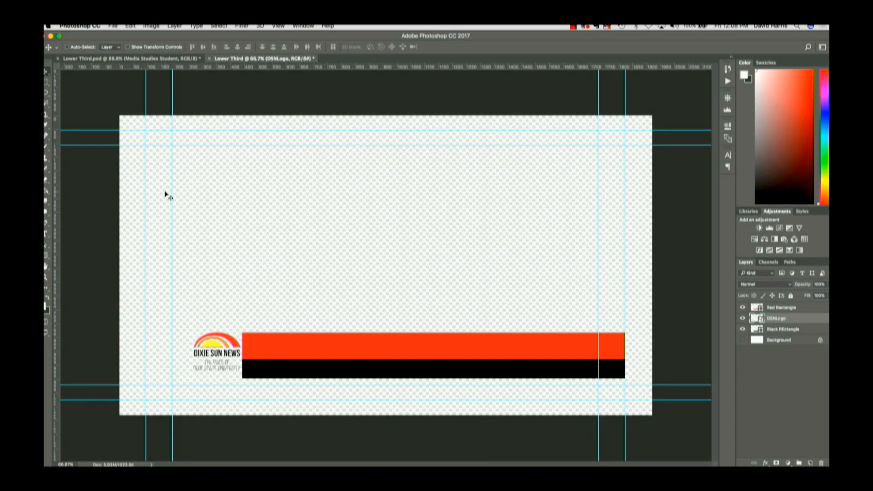
Draw a white, outline-free rectangle of about 193 × 201 px over the logo beside the bars.
{"action": "left_click", "coordinate": [46, 256]}
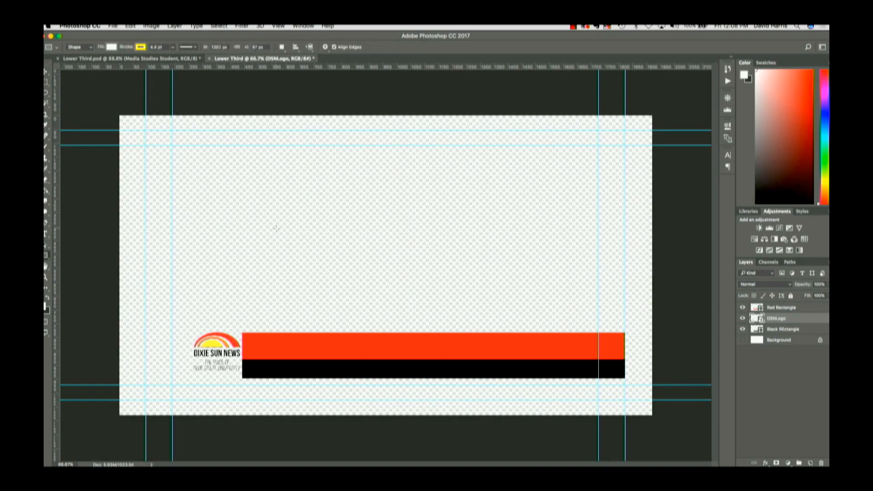
{"action": "left_click", "coordinate": [111, 47]}
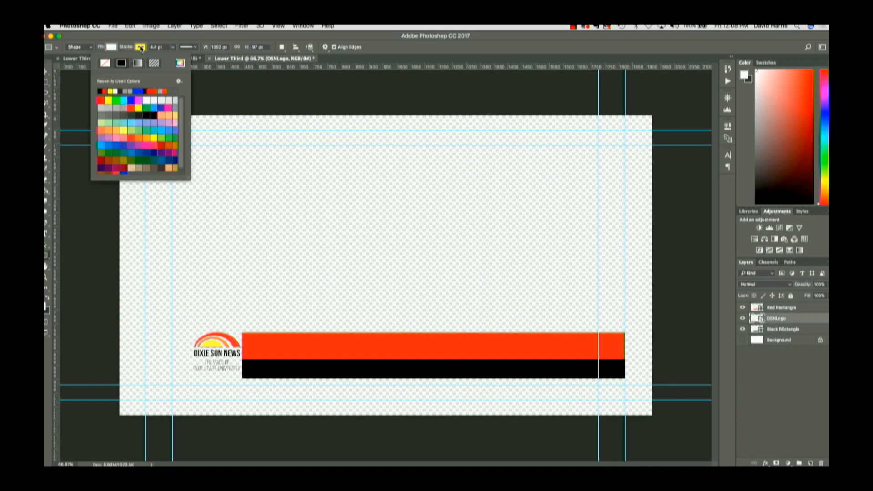
{"action": "left_click", "coordinate": [105, 63]}
{"action": "left_click_drag", "start_coordinate": [189, 324], "coordinate": [244, 380]}
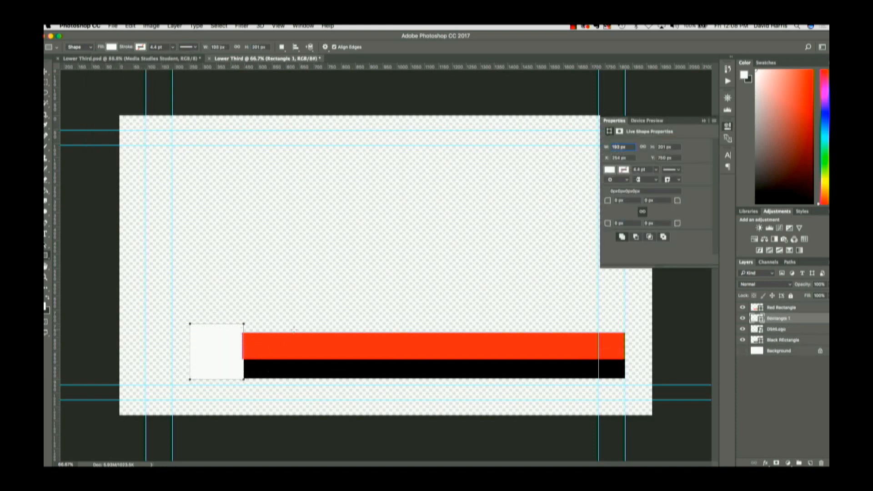
Rename the Rectangle 1 layer to 'White Rectangle'.
{"action": "double_click", "coordinate": [775, 322]}
{"action": "type", "text": "White Rectangle"}
{"action": "key", "text": "Return"}
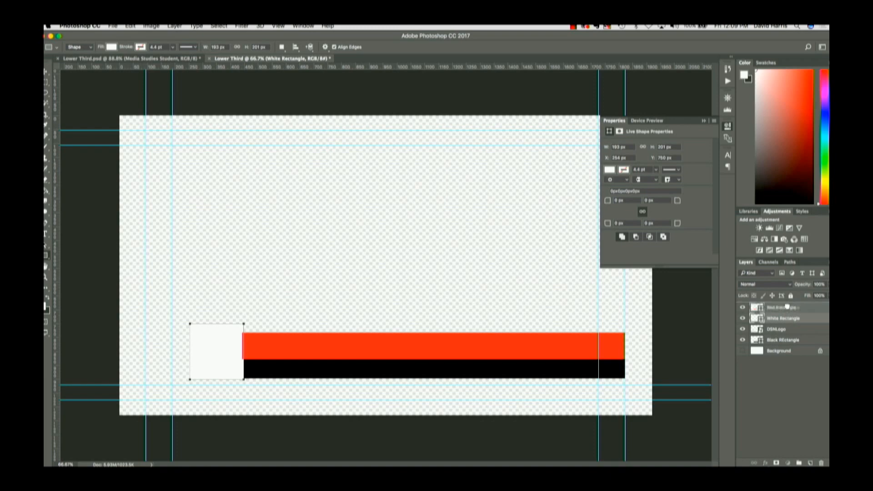
Restack so White Rectangle sits above Red Rectangle and DSNLogo is on top.
{"action": "left_click_drag", "start_coordinate": [787, 307], "coordinate": [787, 307]}
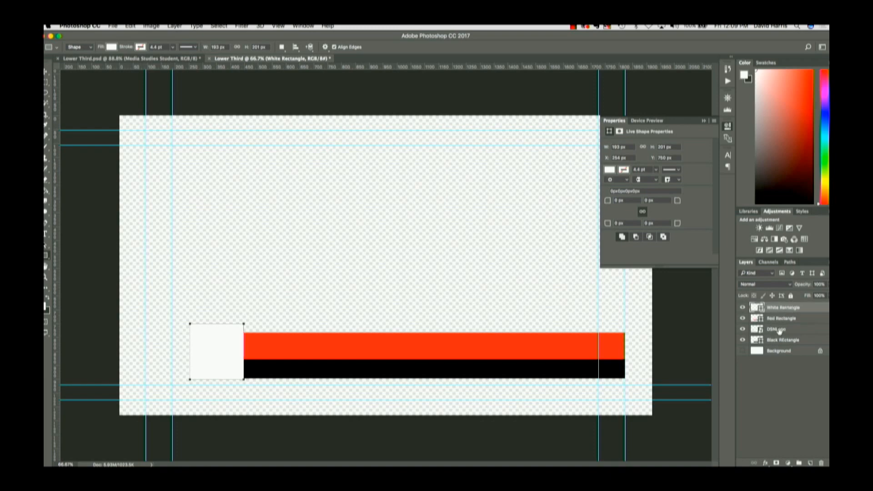
{"action": "left_click_drag", "start_coordinate": [778, 331], "coordinate": [781, 307]}
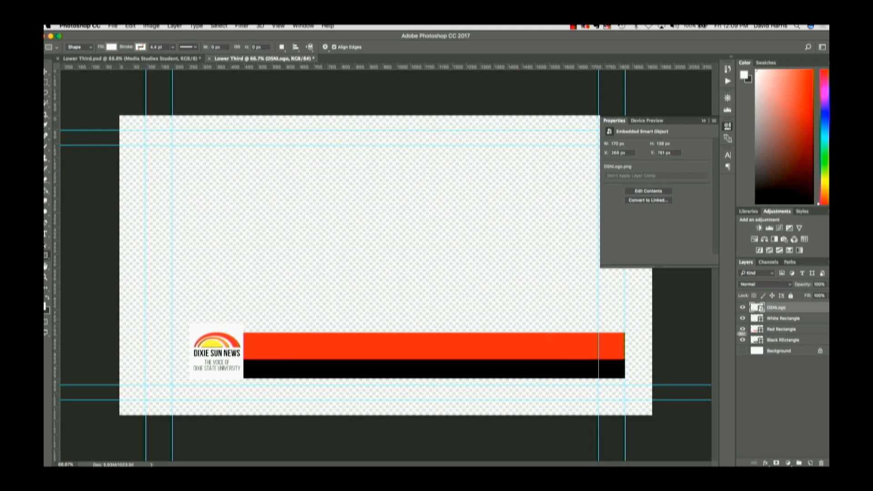
{"action": "left_click", "coordinate": [776, 322]}
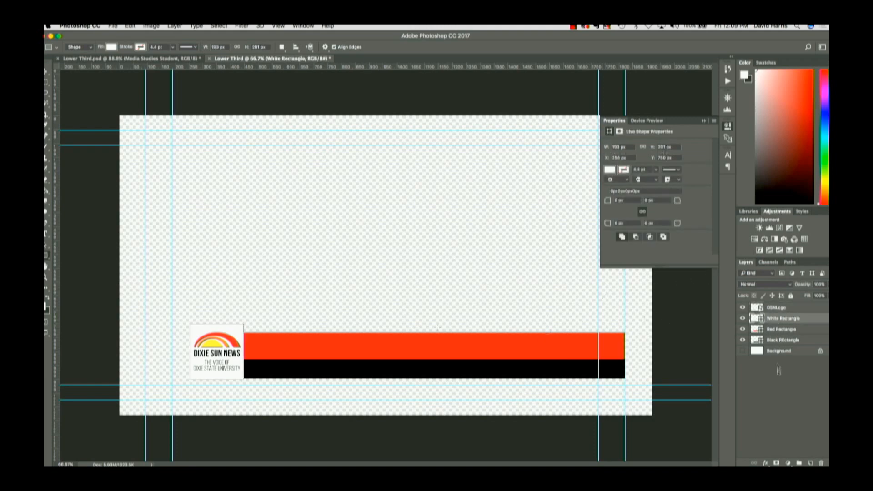
{"action": "left_click", "coordinate": [765, 463]}
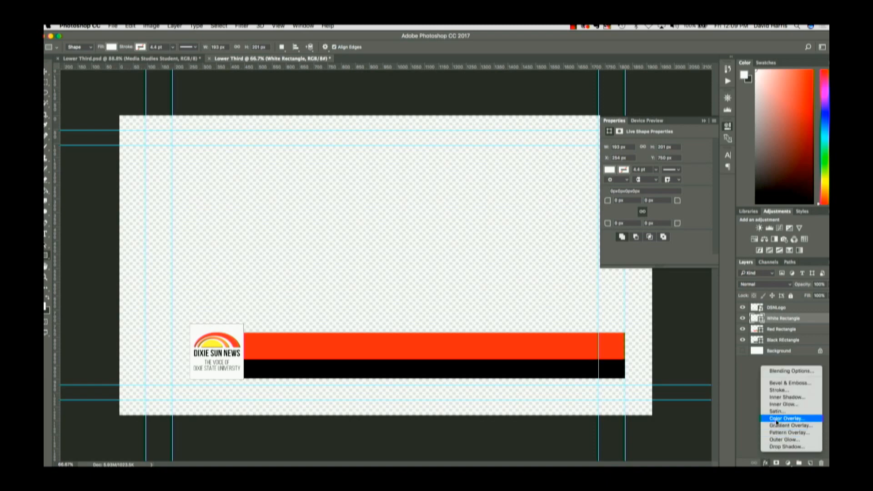
Add a 4 px black (000000) Stroke effect to the White Rectangle layer.
{"action": "left_click", "coordinate": [782, 391]}
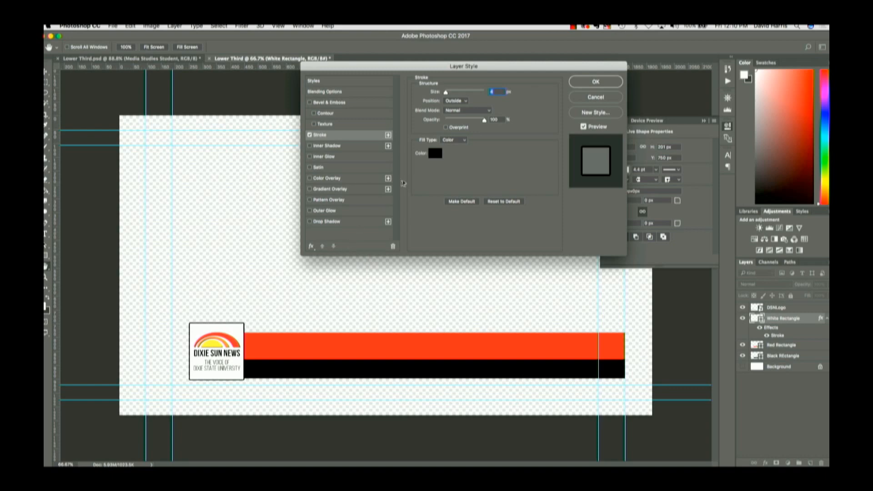
{"action": "left_click", "coordinate": [434, 155]}
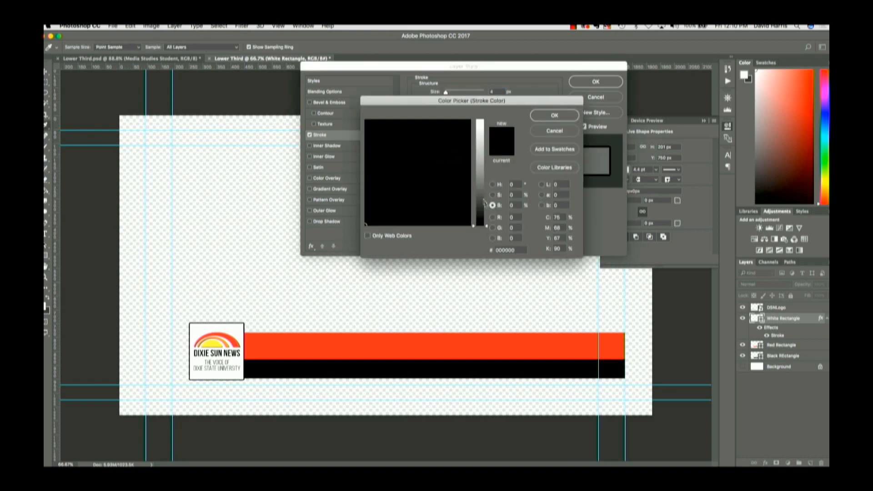
{"action": "left_click", "coordinate": [518, 249]}
{"action": "type", "text": "000"}
{"action": "left_click", "coordinate": [555, 116]}
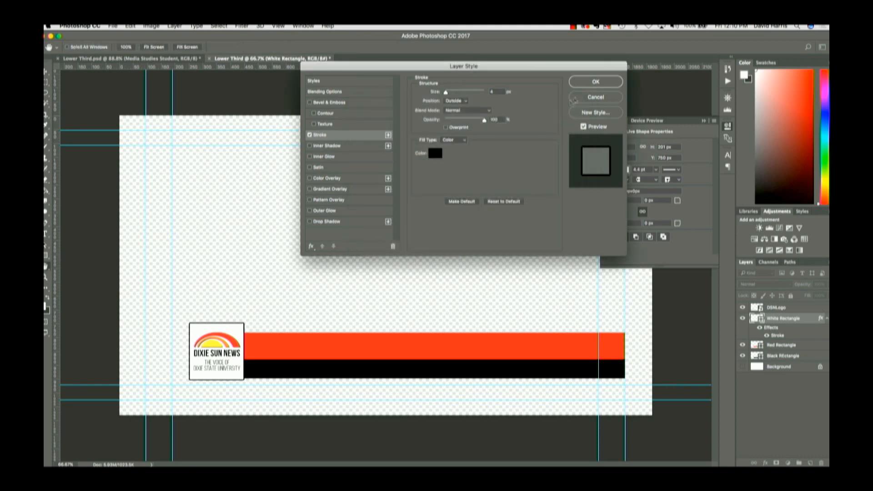
{"action": "left_click", "coordinate": [590, 83]}
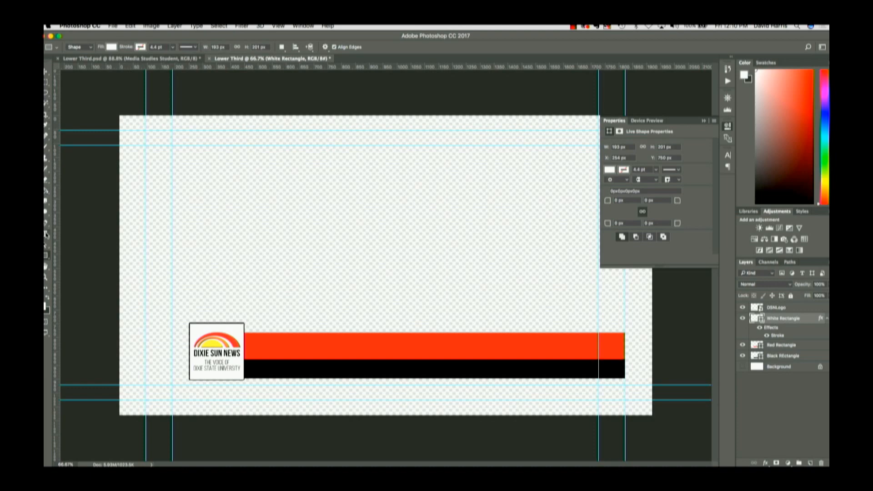
Type the presenter's name followed by 'Ph.D.' in a text box across the red bar.
{"action": "left_click", "coordinate": [46, 235]}
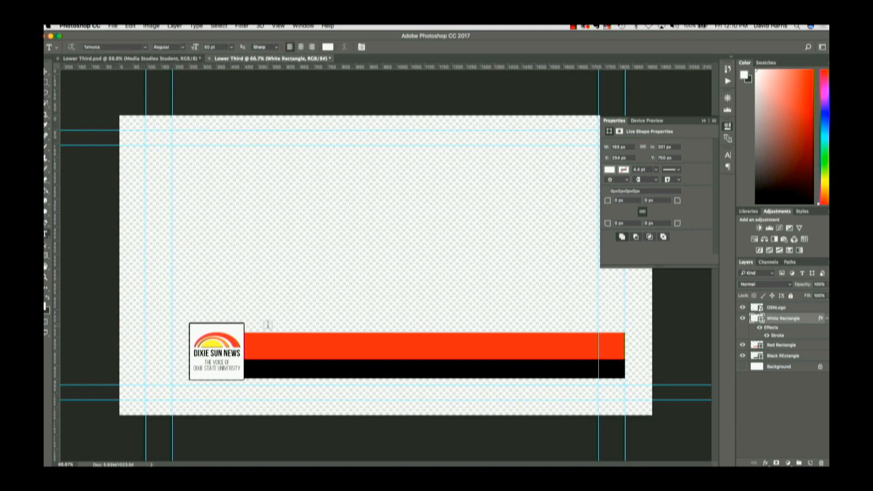
{"action": "left_click_drag", "start_coordinate": [270, 332], "coordinate": [598, 359]}
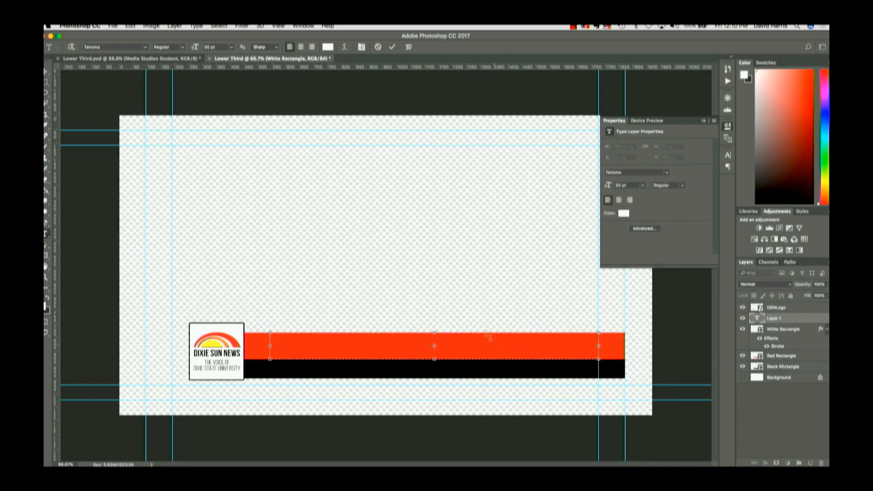
{"action": "type", "text": "Dave Harri"}
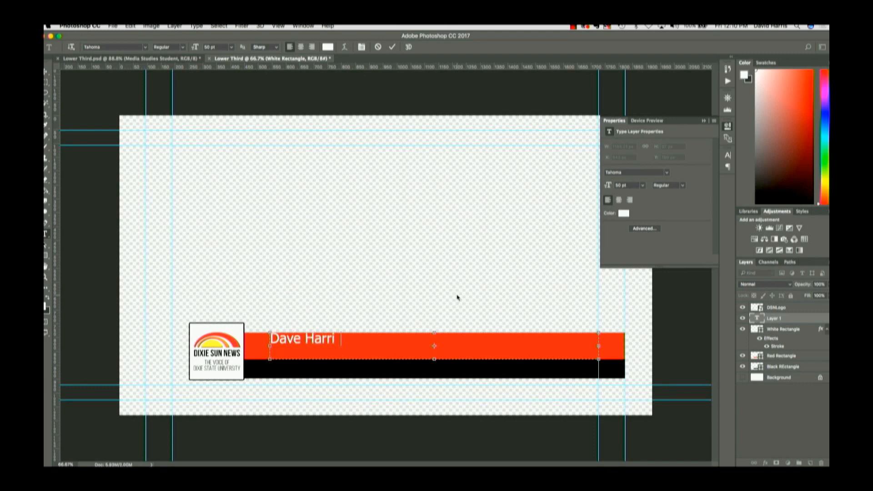
{"action": "type", "text": "s, Ph.D."}
Select the whole name line and bring up the Character settings.
{"action": "key", "text": "super+a"}
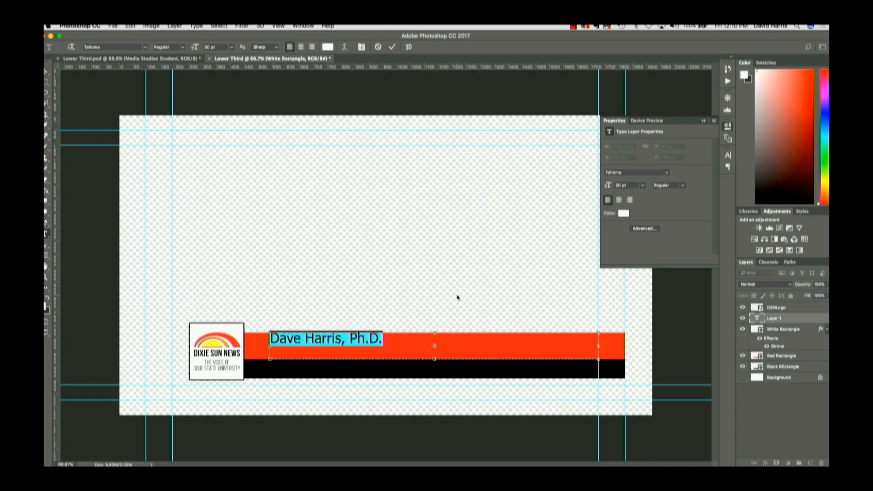
{"action": "left_click", "coordinate": [729, 156]}
{"action": "left_click", "coordinate": [303, 26]}
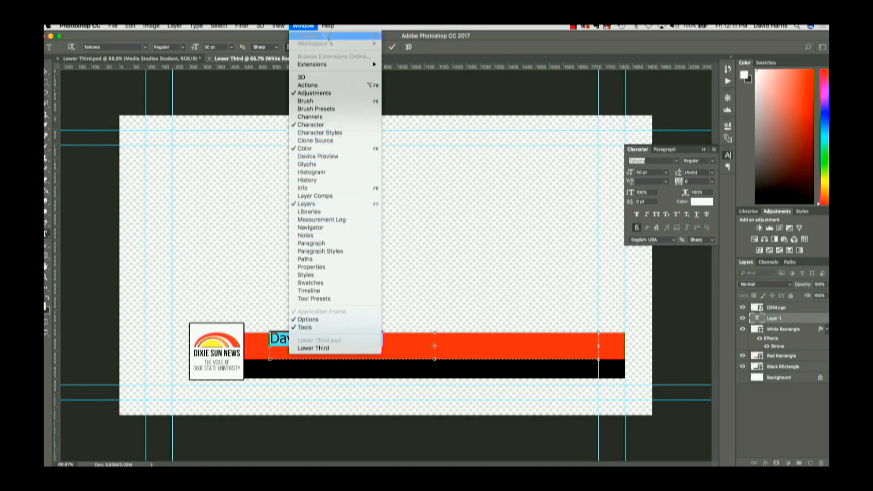
Enlarge the name text with the Character panel size control, keep it white, and commit.
{"action": "left_click", "coordinate": [304, 26]}
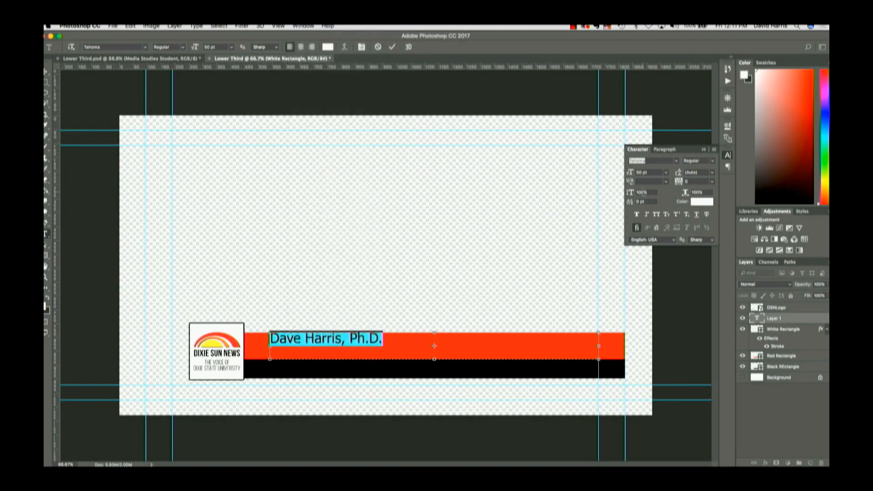
{"action": "left_click_drag", "start_coordinate": [630, 175], "coordinate": [643, 175]}
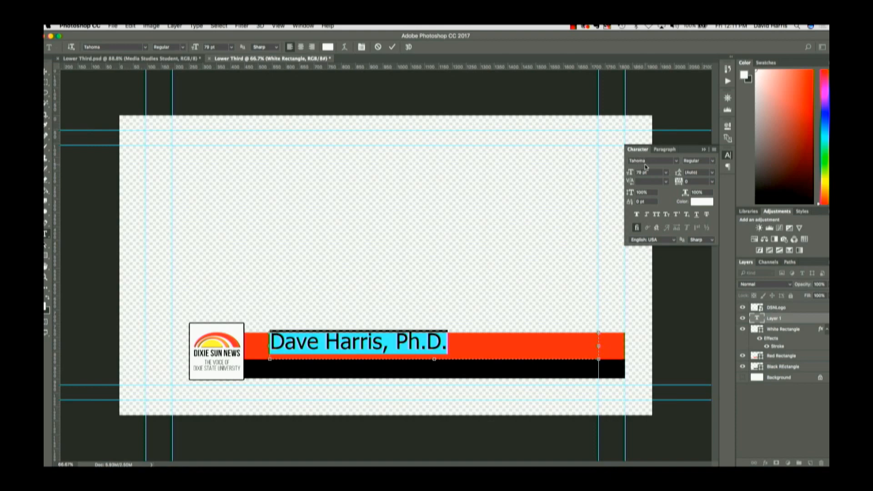
{"action": "left_click", "coordinate": [700, 203]}
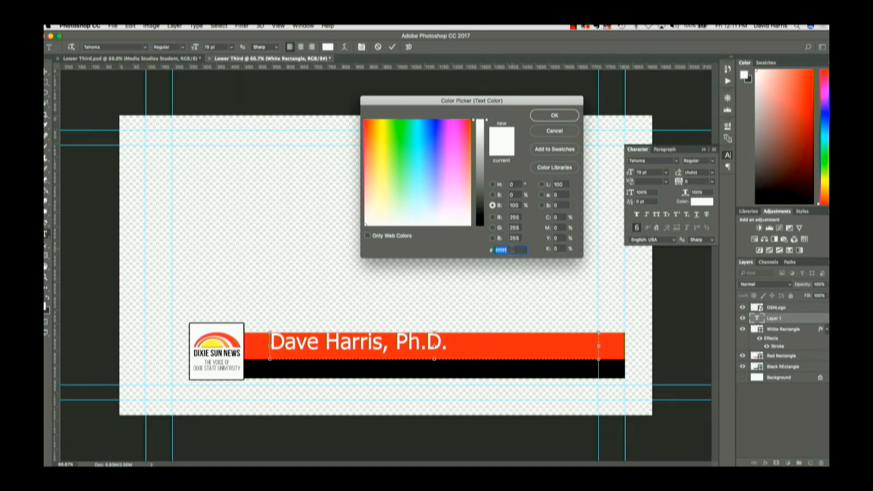
{"action": "left_click", "coordinate": [556, 115]}
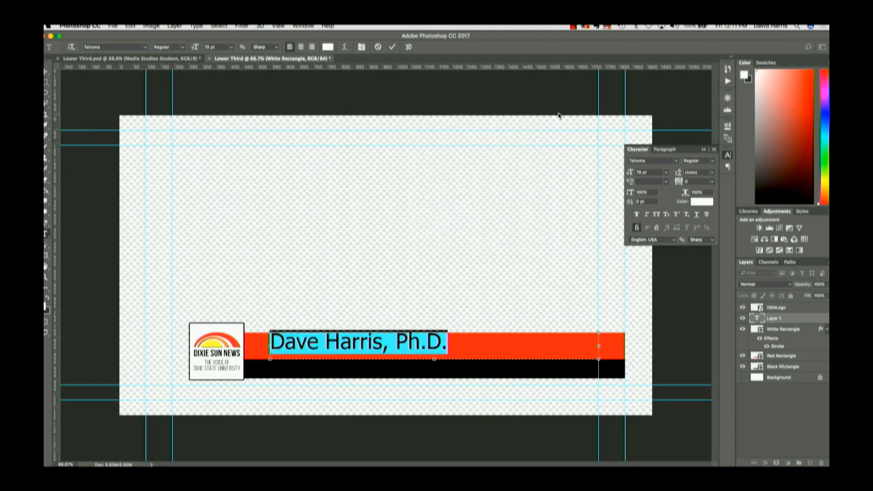
{"action": "left_click", "coordinate": [512, 219]}
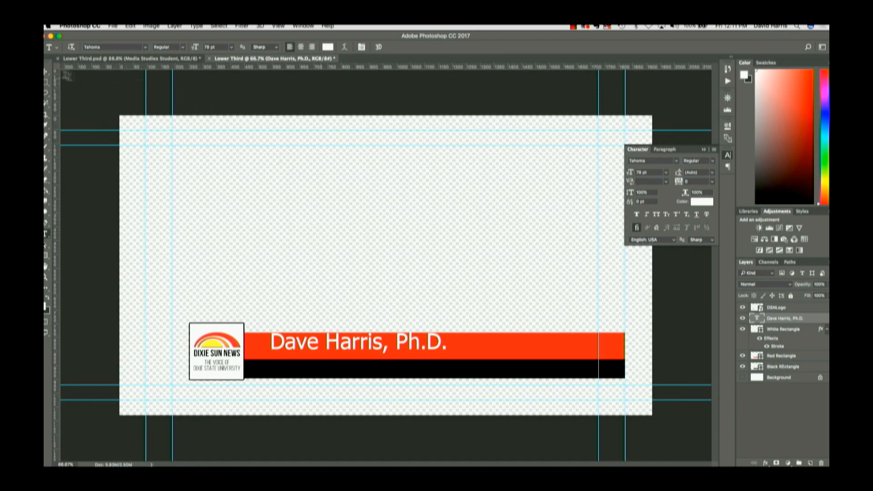
{"action": "left_click", "coordinate": [47, 77]}
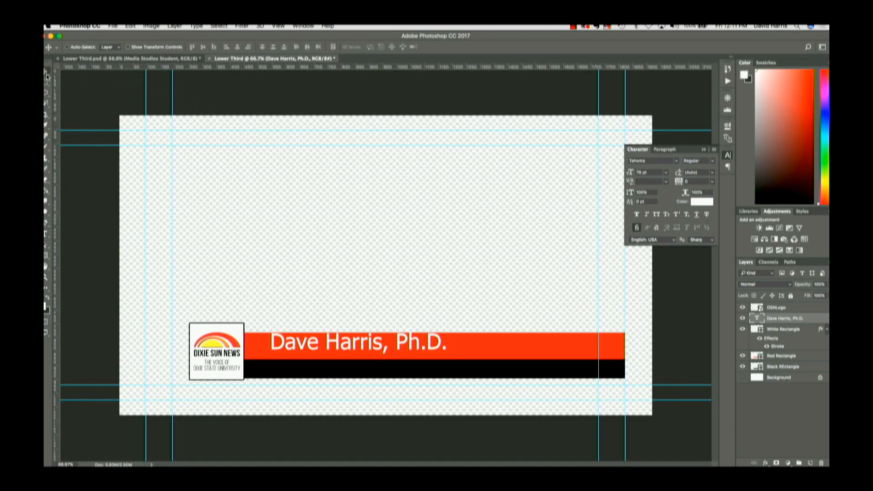
Nudge the name layer down slightly and Alt-drag a duplicate onto the black bar.
{"action": "key", "text": "Down"}
{"action": "key", "text": "Down"}
{"action": "key", "text": "Down"}
{"action": "key", "text": "Down"}
{"action": "key", "text": "Down"}
{"action": "key", "text": "Down"}
{"action": "key", "text": "Down"}
{"action": "key", "text": "Down"}
{"action": "key", "text": "Down"}
{"action": "key", "text": "Down"}
{"action": "key", "text": "Down"}
{"action": "key", "text": "Down"}
{"action": "key", "text": "Down"}
{"action": "key", "text": "Down"}
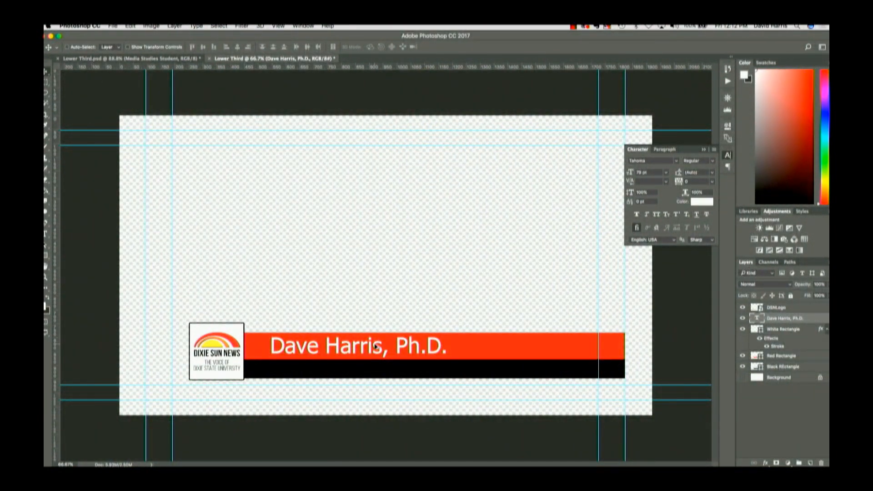
{"action": "left_click_drag", "start_coordinate": [376, 348], "coordinate": [377, 369], "text": "alt"}
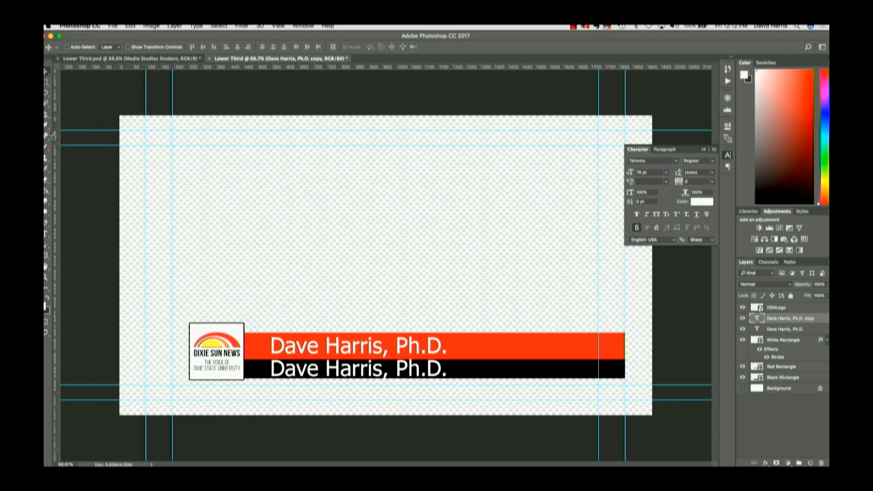
{"action": "left_click", "coordinate": [45, 237]}
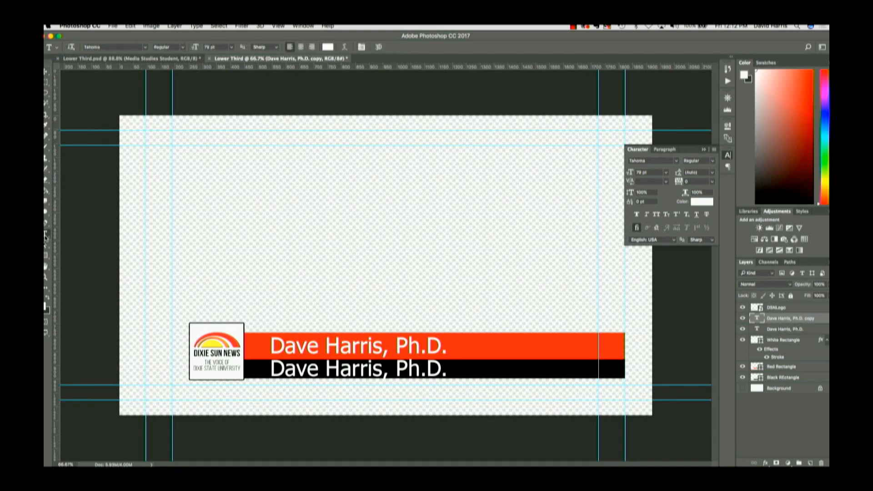
Replace the copied text on the black bar with 'Really Fun Host' and commit it.
{"action": "left_click", "coordinate": [342, 370]}
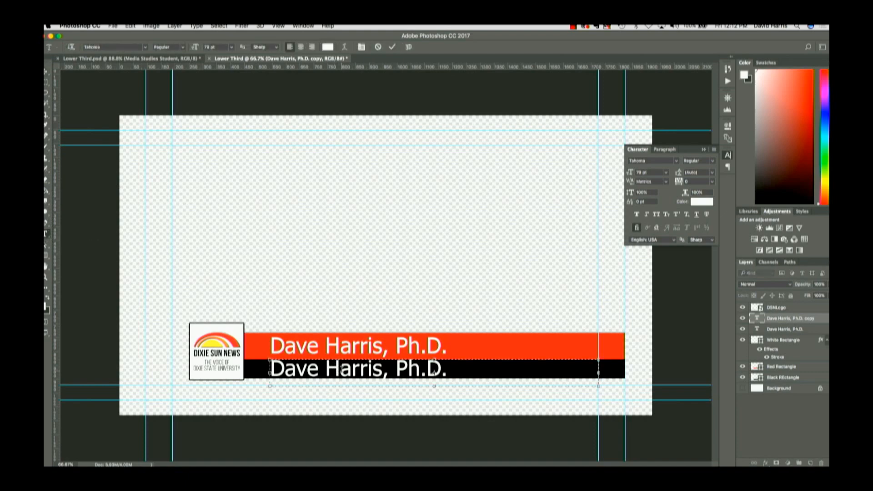
{"action": "key", "text": "super+a"}
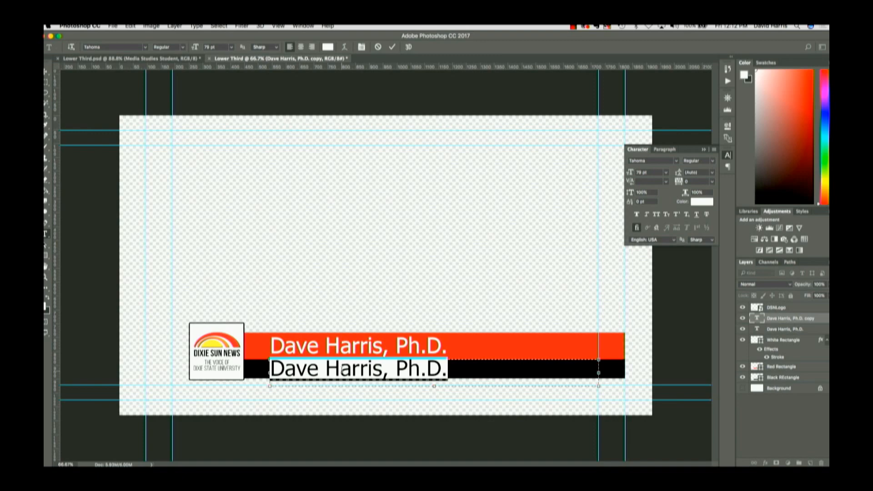
{"action": "type", "text": "Really "}
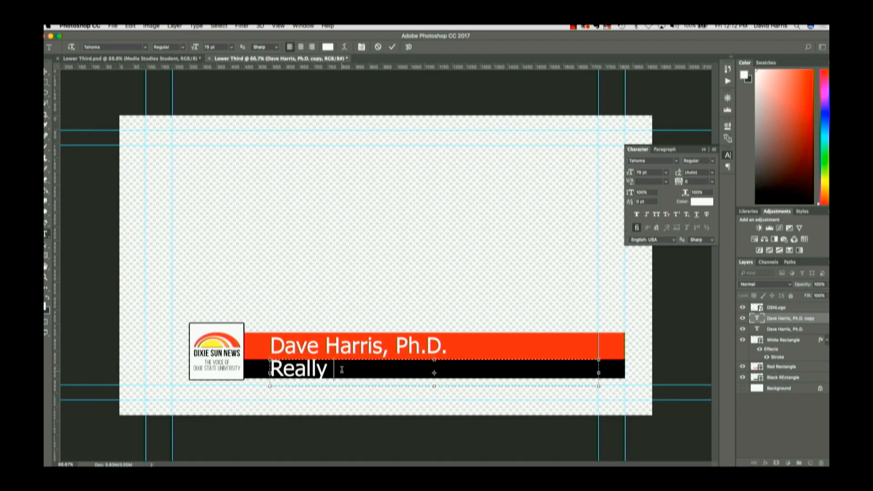
{"action": "type", "text": "Fun Host"}
{"action": "key", "text": "super+Return"}
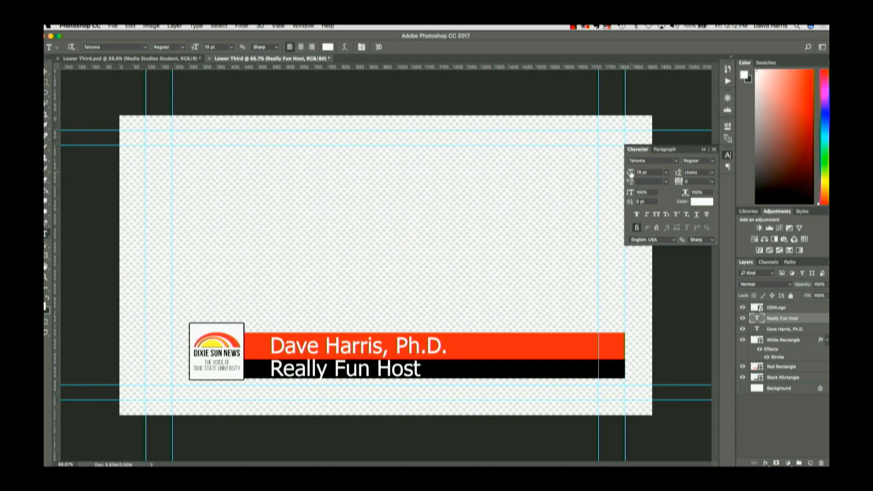
Set the Really Fun Host subtitle's font size to 60 pt.
{"action": "left_click", "coordinate": [665, 173]}
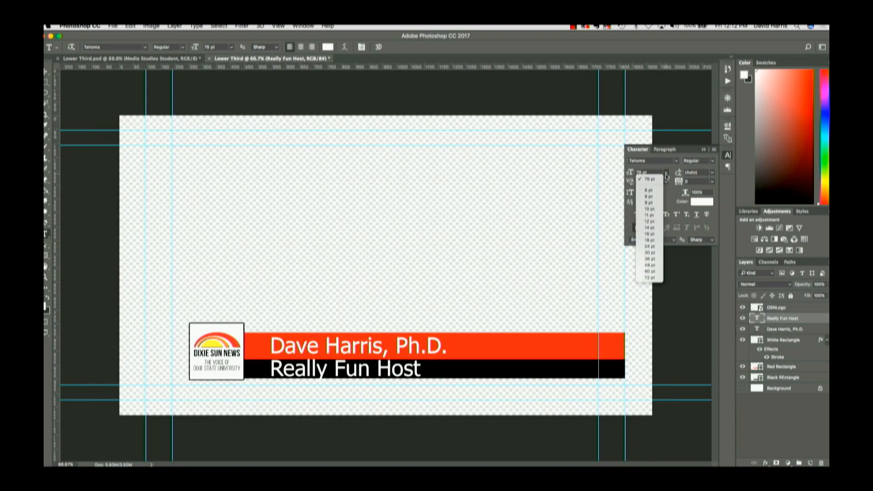
{"action": "left_click", "coordinate": [651, 252]}
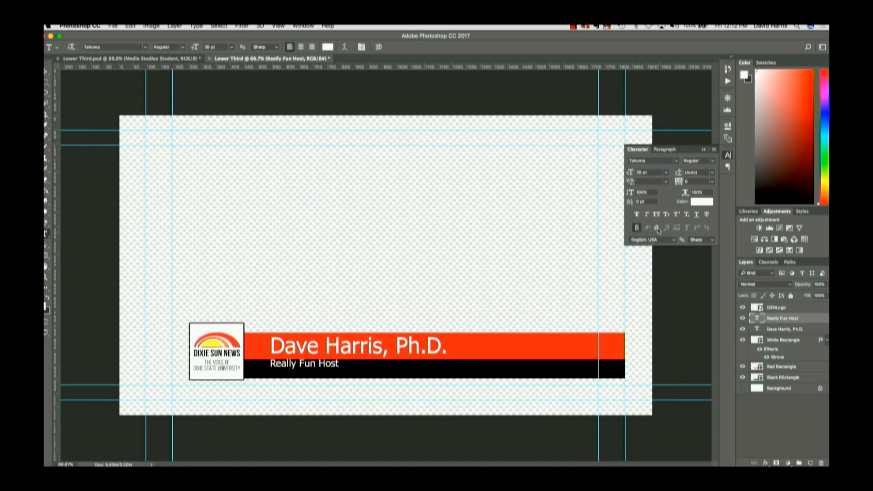
{"action": "left_click", "coordinate": [643, 172]}
{"action": "type", "text": "3"}
{"action": "key", "text": "BackSpace"}
{"action": "key", "text": "BackSpace"}
{"action": "type", "text": "60"}
{"action": "key", "text": "Return"}
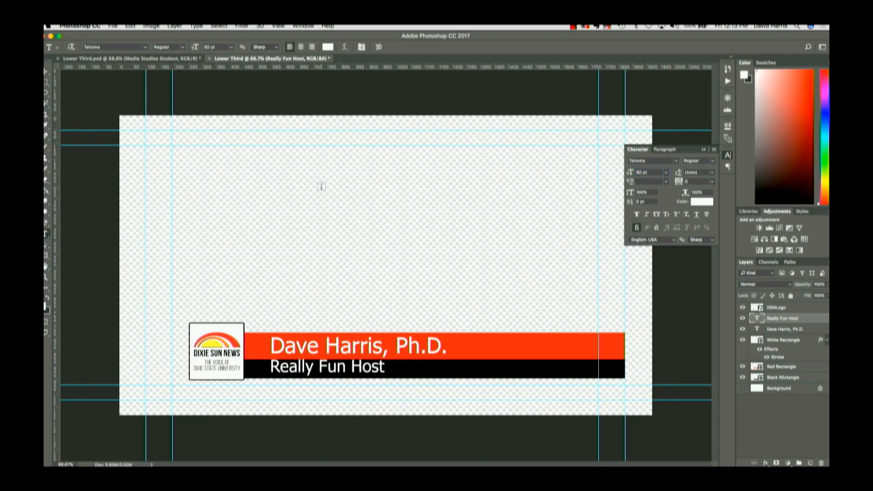
Nudge the subtitle slightly down and right on the black bar.
{"action": "key", "text": "v"}
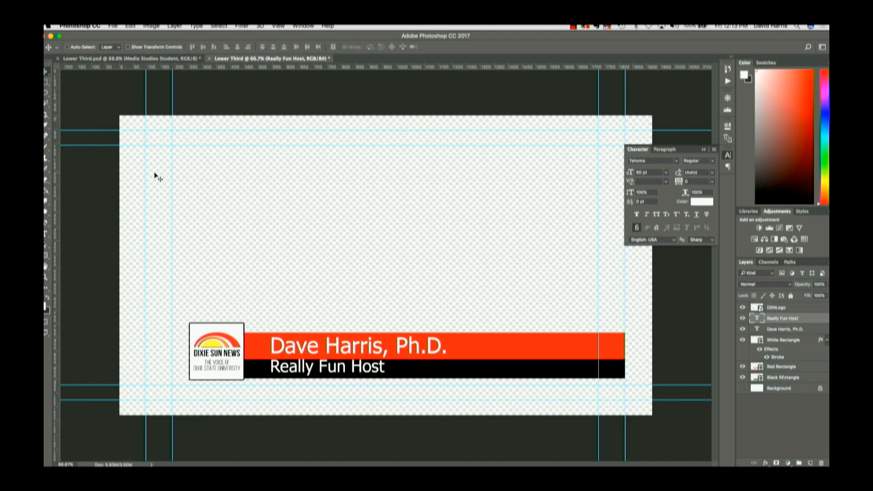
{"action": "key", "text": "Down"}
{"action": "key", "text": "Down"}
{"action": "key", "text": "Down"}
{"action": "key", "text": "Down"}
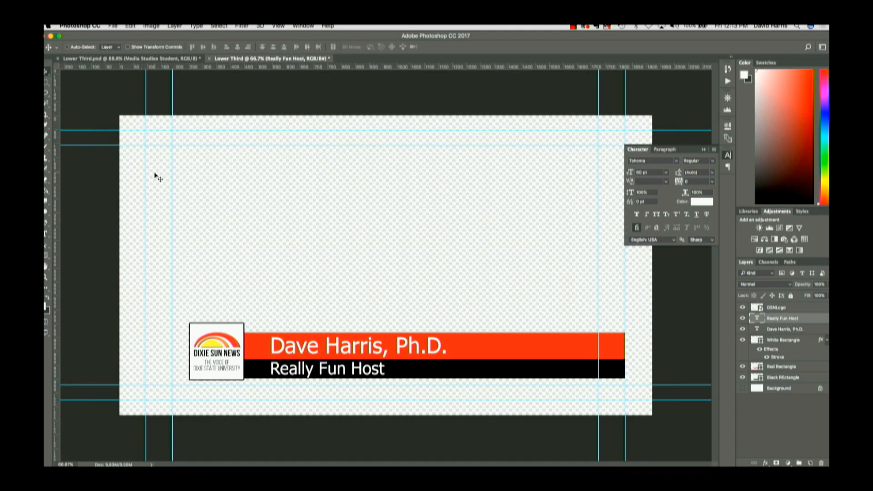
{"action": "key", "text": "Right"}
{"action": "key", "text": "Right"}
{"action": "key", "text": "Right"}
{"action": "key", "text": "Right"}
{"action": "key", "text": "Right"}
{"action": "key", "text": "Right"}
{"action": "key", "text": "Right"}
{"action": "key", "text": "Right"}
{"action": "key", "text": "Right"}
{"action": "key", "text": "Right"}
{"action": "key", "text": "Right"}
{"action": "key", "text": "Right"}
{"action": "key", "text": "Right"}
{"action": "key", "text": "Right"}
{"action": "key", "text": "Right"}
{"action": "key", "text": "Right"}
{"action": "key", "text": "Right"}
{"action": "key", "text": "Right"}
{"action": "key", "text": "Right"}
{"action": "key", "text": "Right"}
{"action": "key", "text": "Right"}
{"action": "key", "text": "Right"}
{"action": "key", "text": "Right"}
{"action": "key", "text": "Right"}
{"action": "key", "text": "Right"}
{"action": "key", "text": "Right"}
{"action": "key", "text": "Right"}
{"action": "key", "text": "Right"}
{"action": "key", "text": "Right"}
{"action": "key", "text": "Right"}
{"action": "key", "text": "Right"}
{"action": "key", "text": "Right"}
{"action": "key", "text": "Right"}
{"action": "key", "text": "Right"}
{"action": "key", "text": "Right"}
{"action": "key", "text": "Right"}
{"action": "key", "text": "Right"}
{"action": "key", "text": "Right"}
{"action": "key", "text": "Right"}
{"action": "key", "text": "Right"}
{"action": "key", "text": "Right"}
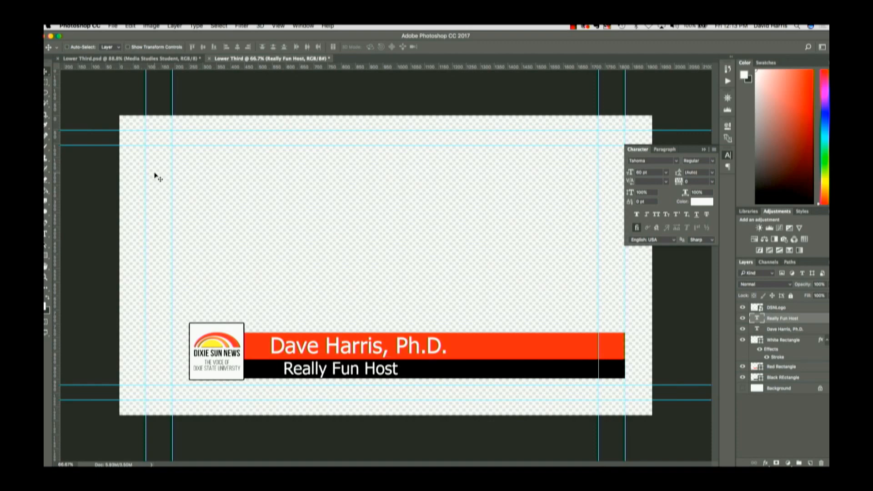
{"action": "key", "text": "z"}
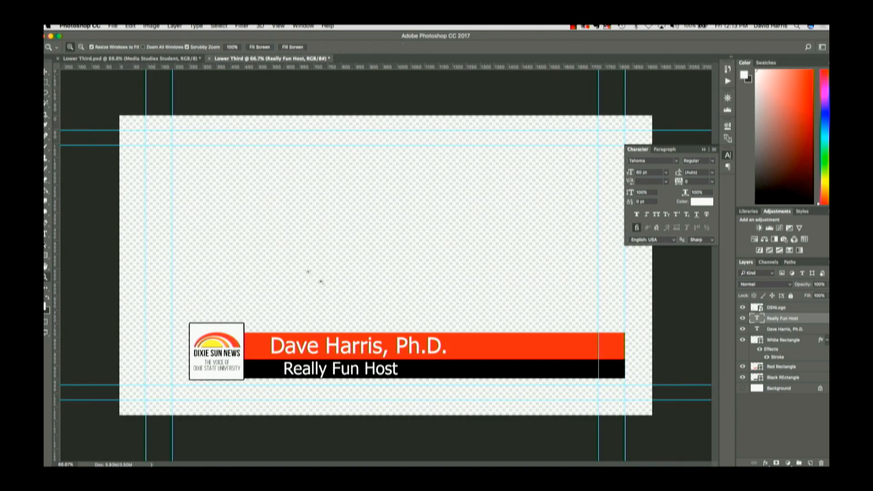
Zoom in to frame the lower third, then make the white Background layer visible again.
{"action": "left_click_drag", "start_coordinate": [369, 350], "coordinate": [386, 350]}
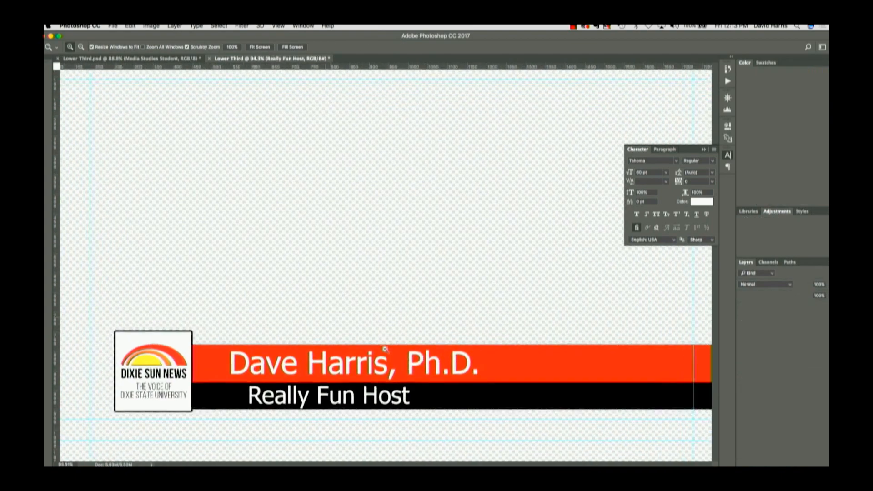
{"action": "left_click_drag", "start_coordinate": [464, 306], "coordinate": [431, 292]}
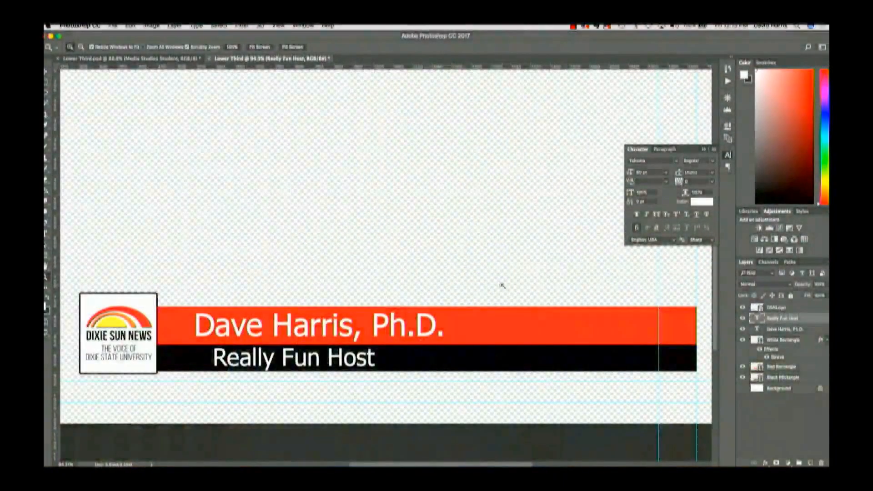
{"action": "left_click", "coordinate": [743, 389]}
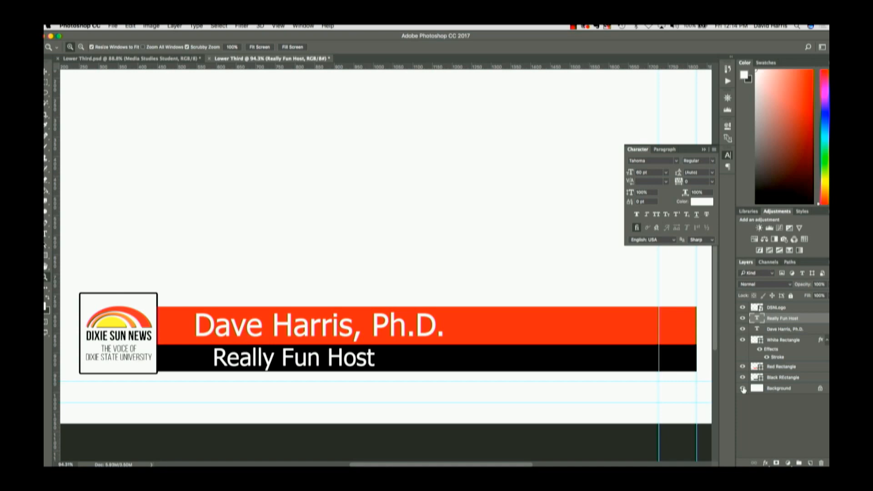
Hide the Background layer to restore transparency and begin saving the file as Lower Third.psd.
{"action": "left_click", "coordinate": [743, 389]}
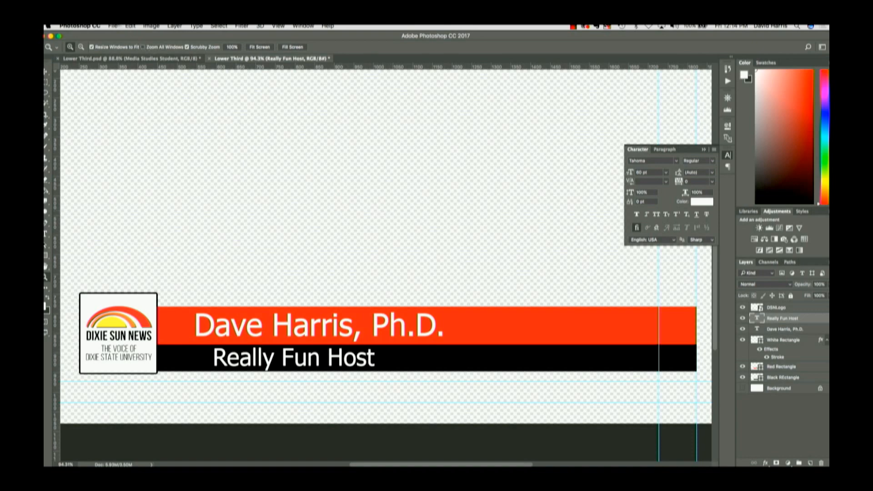
{"action": "left_click", "coordinate": [113, 25]}
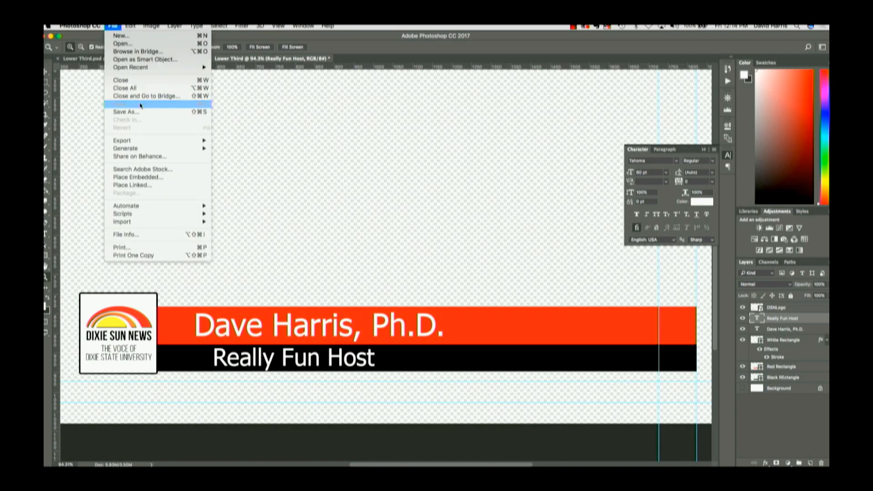
{"action": "left_click", "coordinate": [136, 102]}
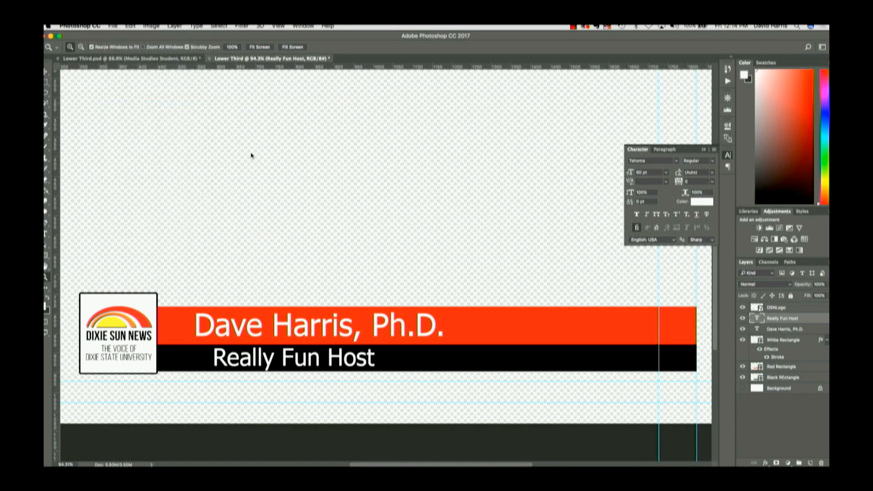